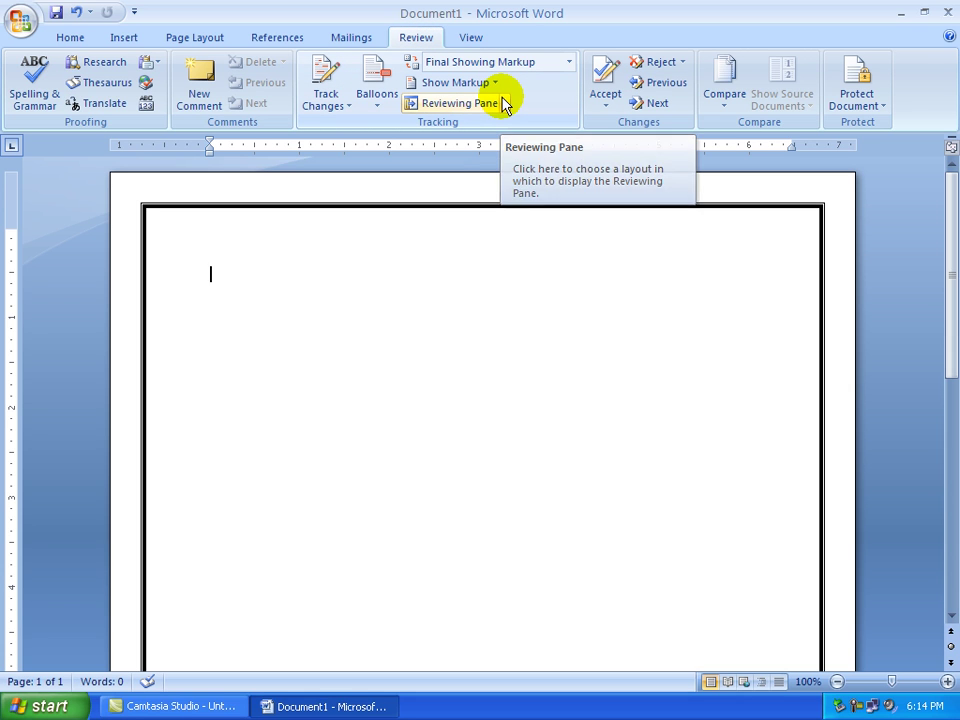
# Step: Write the deliberately faulty sentence "I are a studant." on the first line of the document
pyautogui.write('I are')
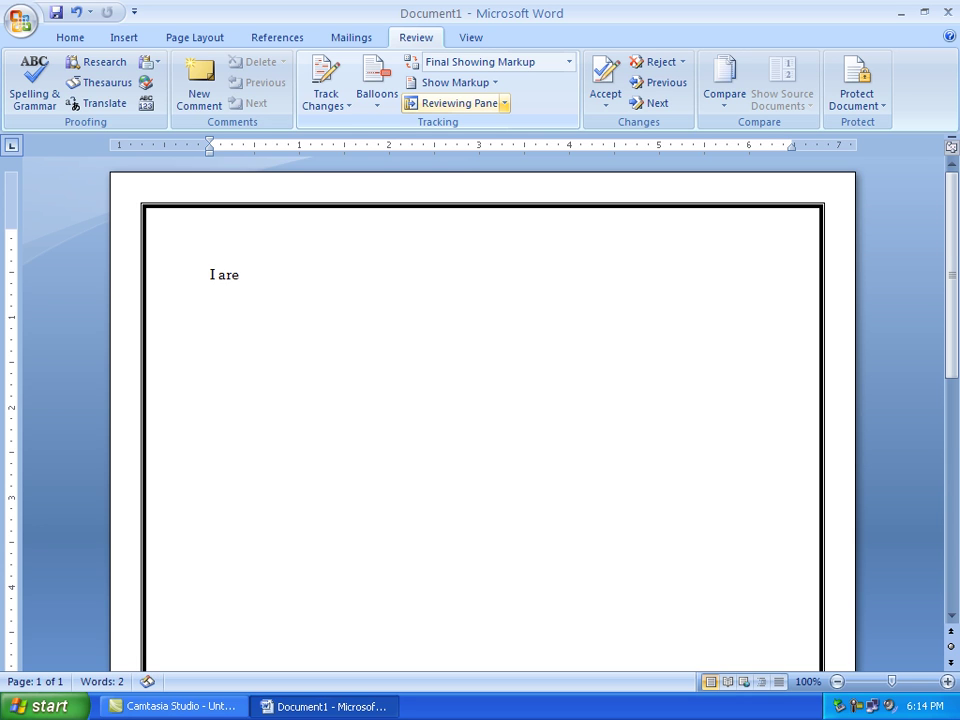
pyautogui.write(' a student.')
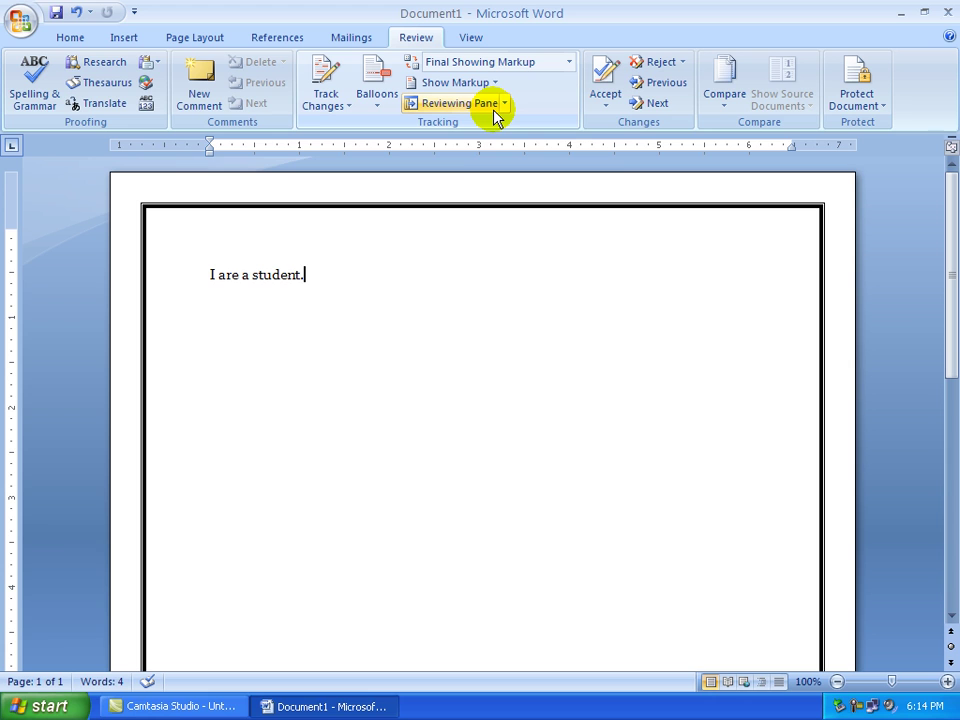
pyautogui.press('Left')
pyautogui.press('Left')
pyautogui.press('BackSpace')
pyautogui.write('a')
# Step: Copy the whole sentence "I are a studant." and paste it six times on the lines below it
pyautogui.hotkey('shift', 'Up')
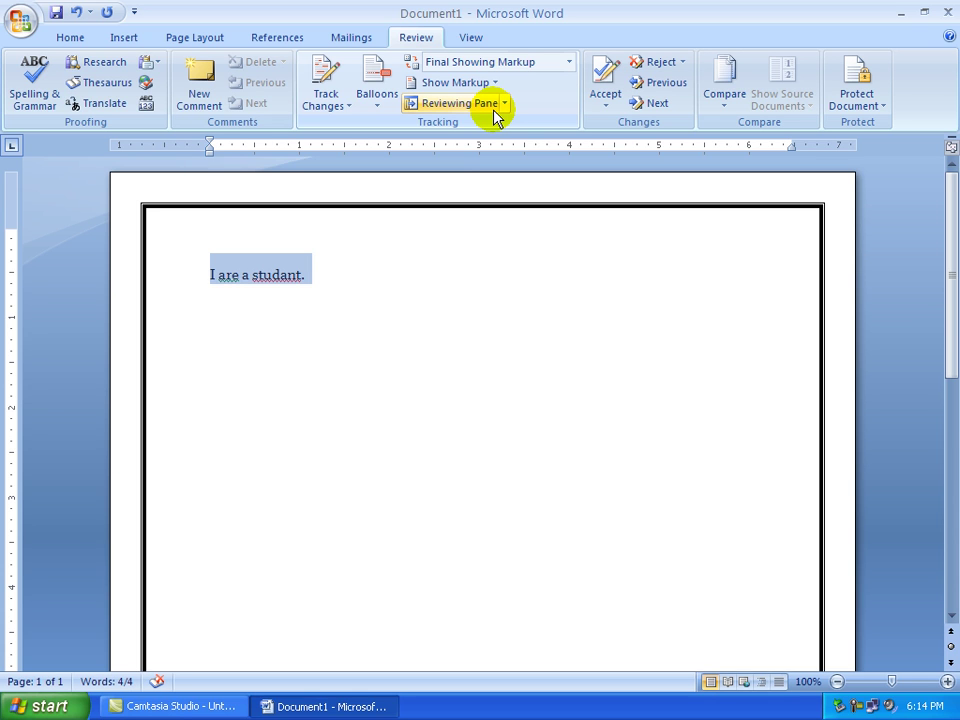
pyautogui.hotkey('ctrl', 'c')
pyautogui.press('Down')
pyautogui.hotkey('ctrl', 'v')
pyautogui.hotkey('ctrl', 'v')
pyautogui.hotkey('ctrl', 'v')
pyautogui.hotkey('ctrl', 'v')
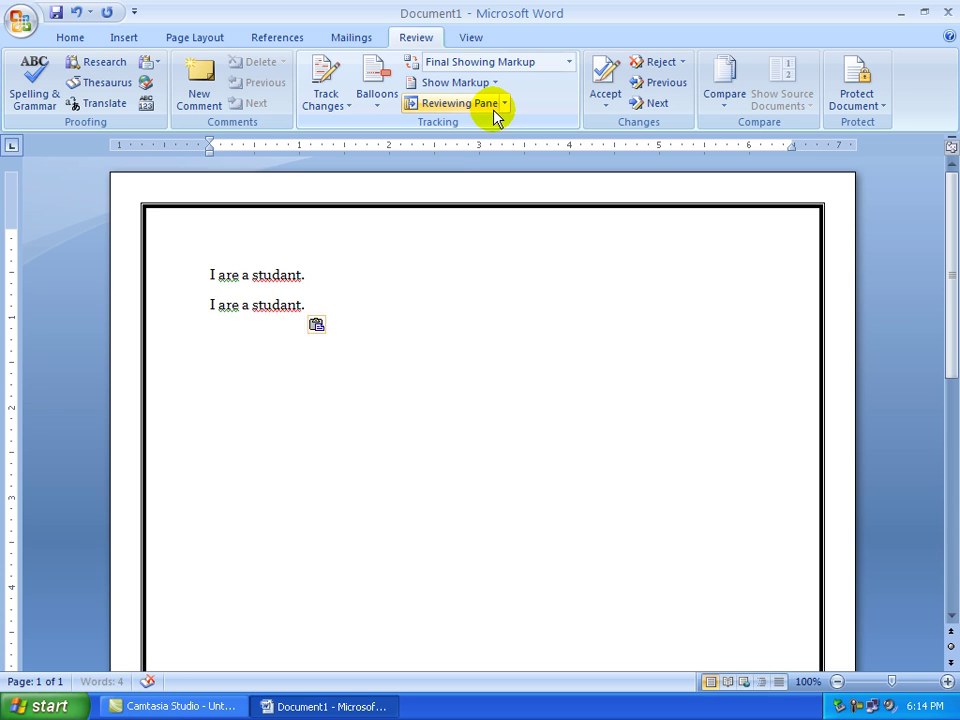
pyautogui.hotkey('ctrl', 'v')
pyautogui.hotkey('ctrl', 'v')
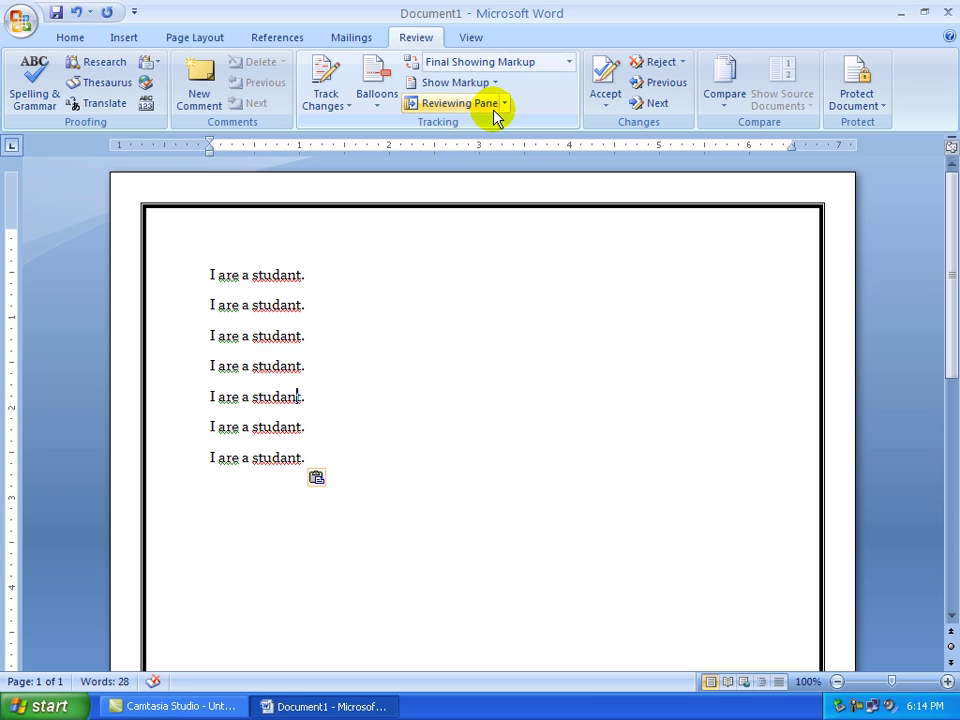
# Step: Capitalize the misspelled word as "Studant" in the fifth and third sentences
pyautogui.press('Delete')
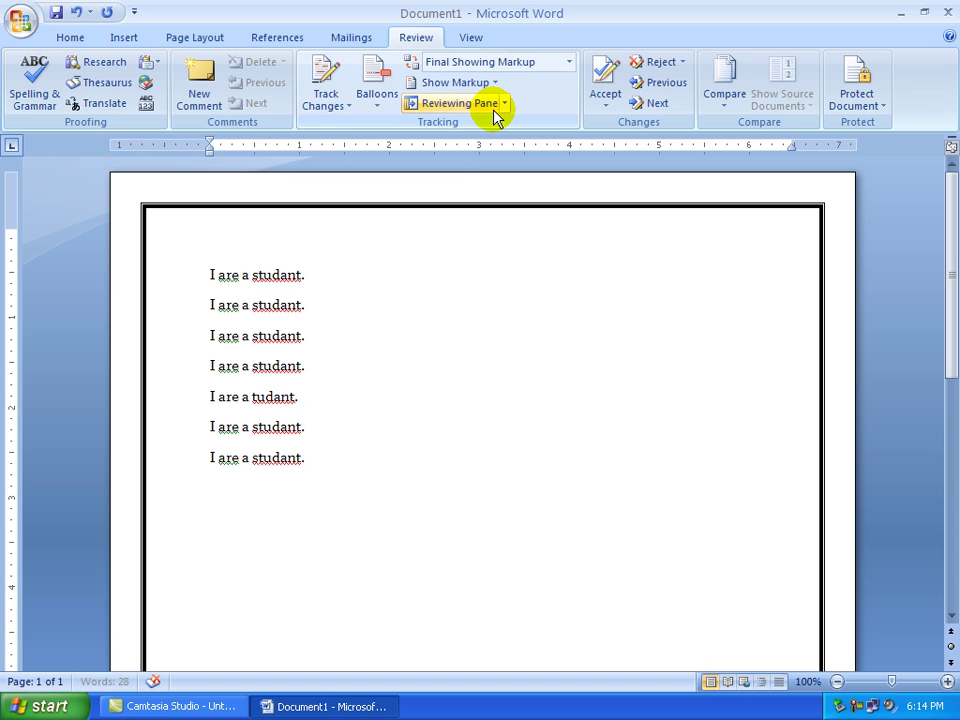
pyautogui.write('S')
pyautogui.click(253, 336)
pyautogui.press('Delete')
pyautogui.write('S')
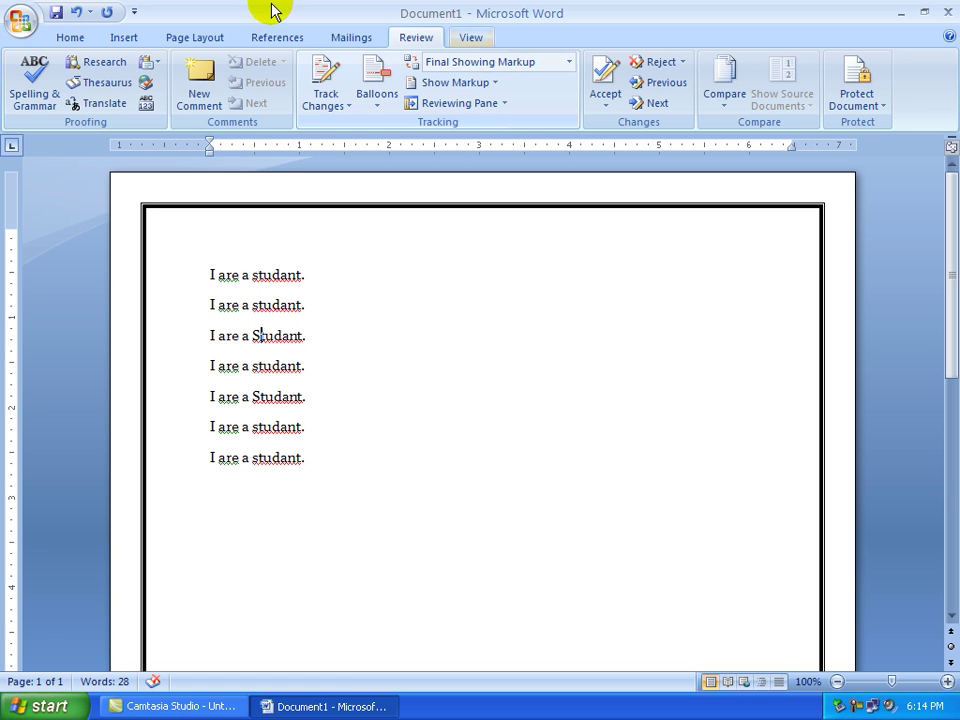
pyautogui.doubleClick(262, 276)
pyautogui.write('student')
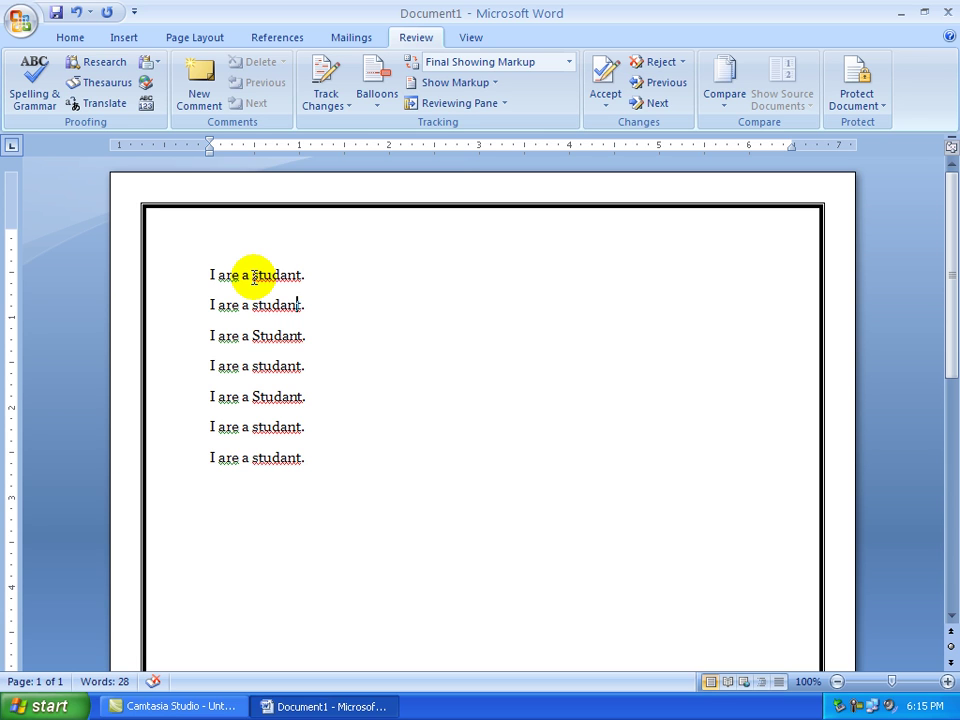
pyautogui.moveTo(254, 277); pyautogui.dragTo(303, 282)
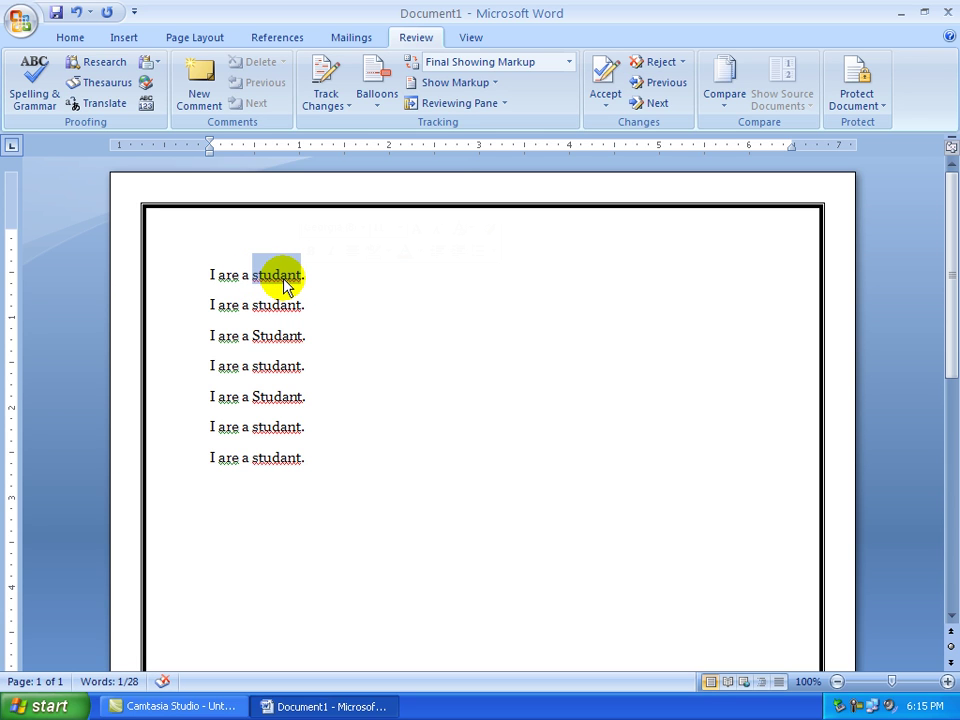
pyautogui.click(281, 396)
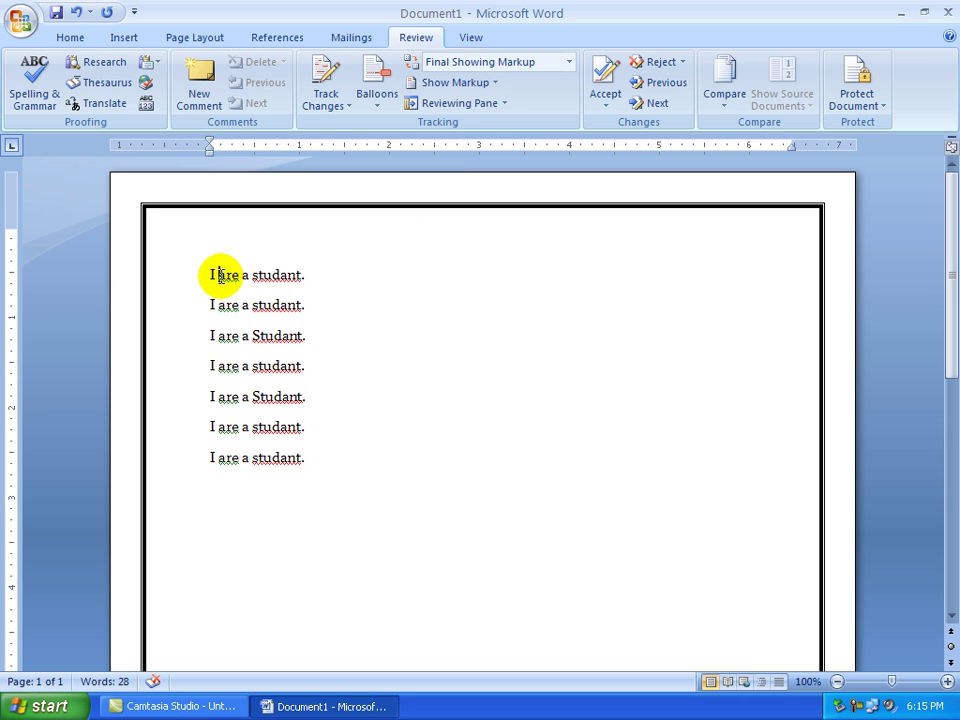
pyautogui.moveTo(220, 275); pyautogui.dragTo(240, 273)
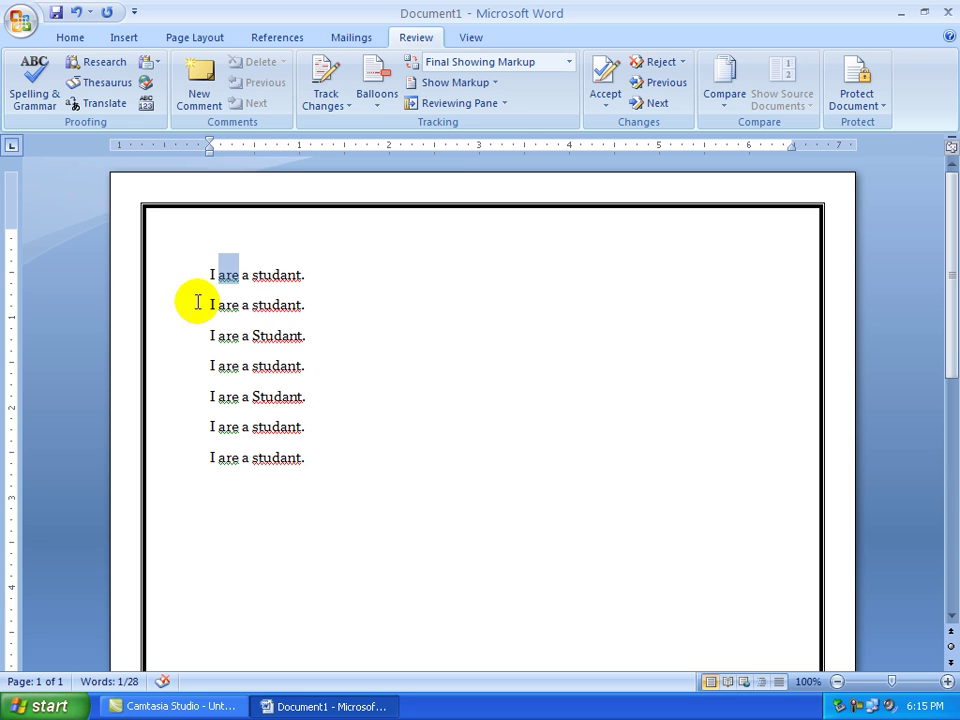
pyautogui.click(289, 396)
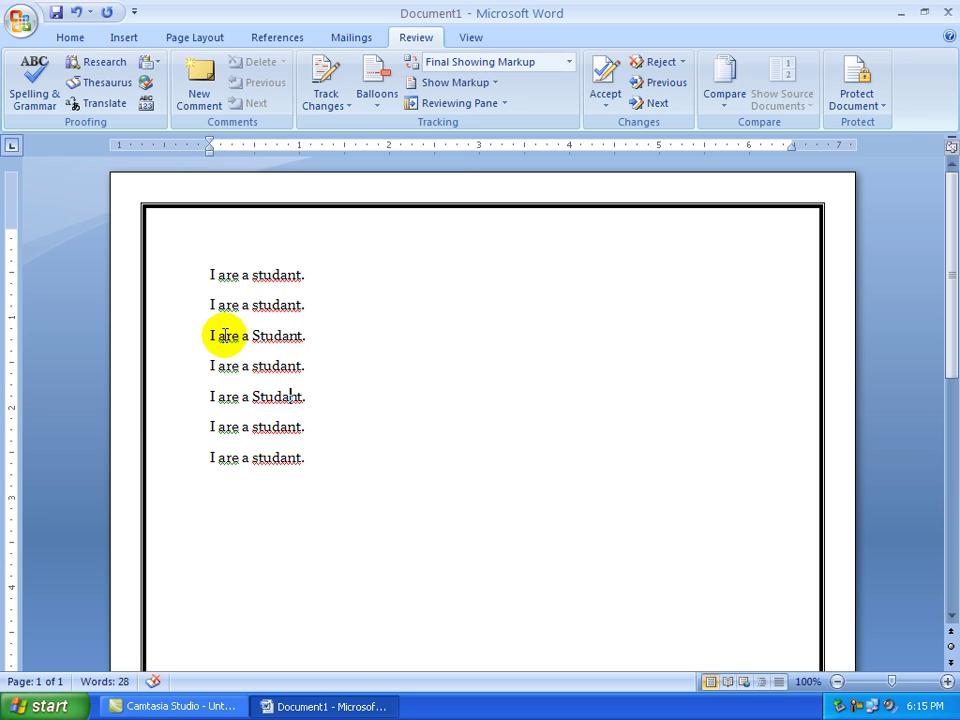
# Step: View the suggested corrections for the flagged words "studant" and "are" in the first sentence
pyautogui.rightClick(272, 274)
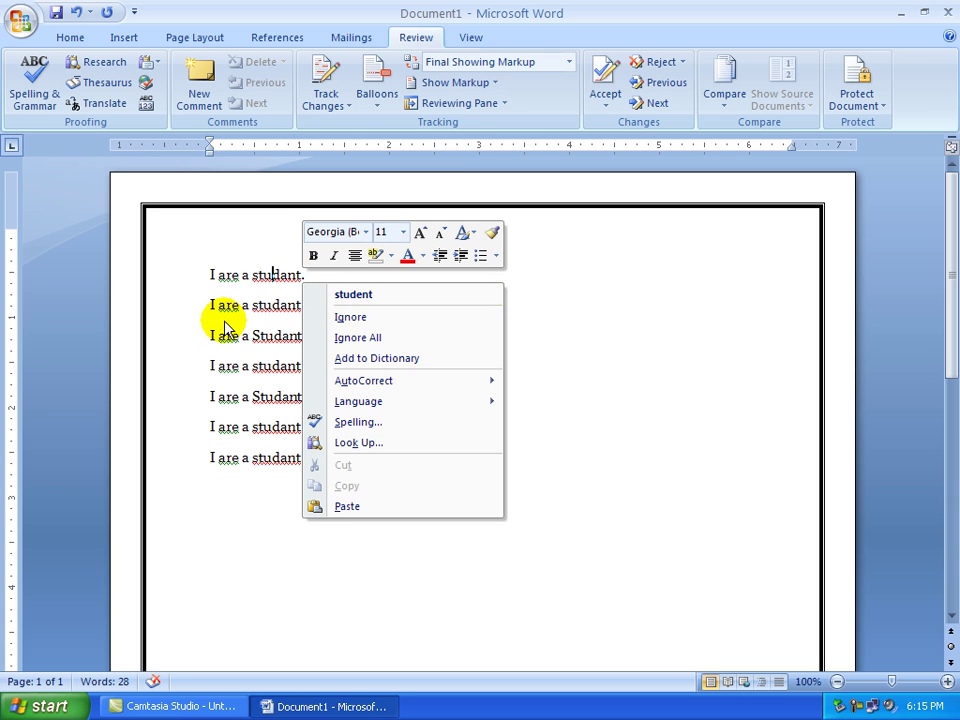
pyautogui.click(226, 280)
pyautogui.rightClick(232, 275)
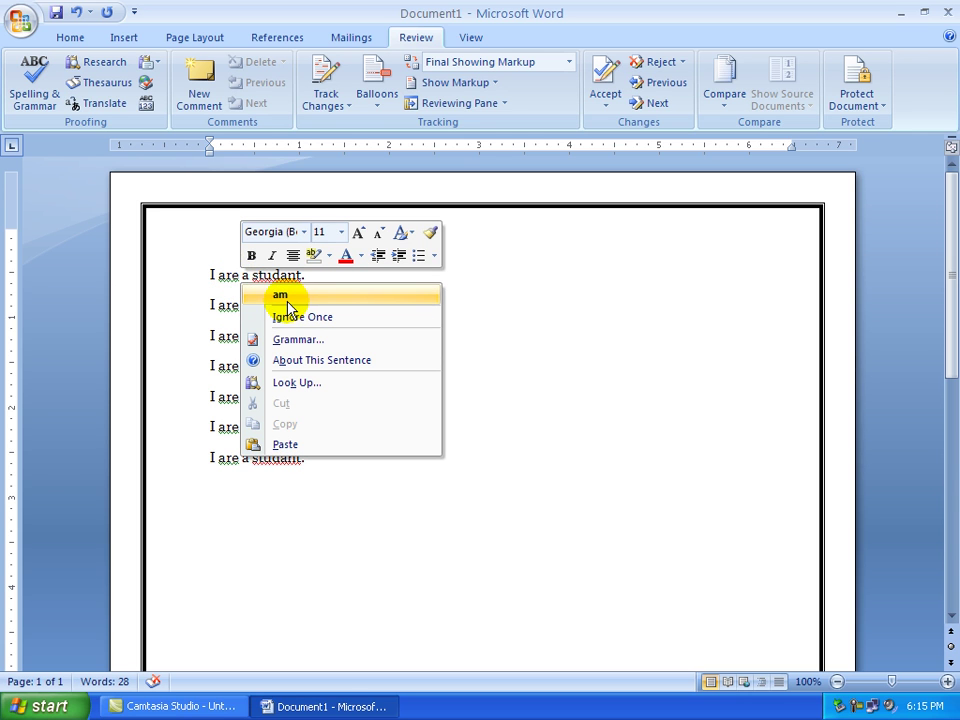
pyautogui.click(201, 334)
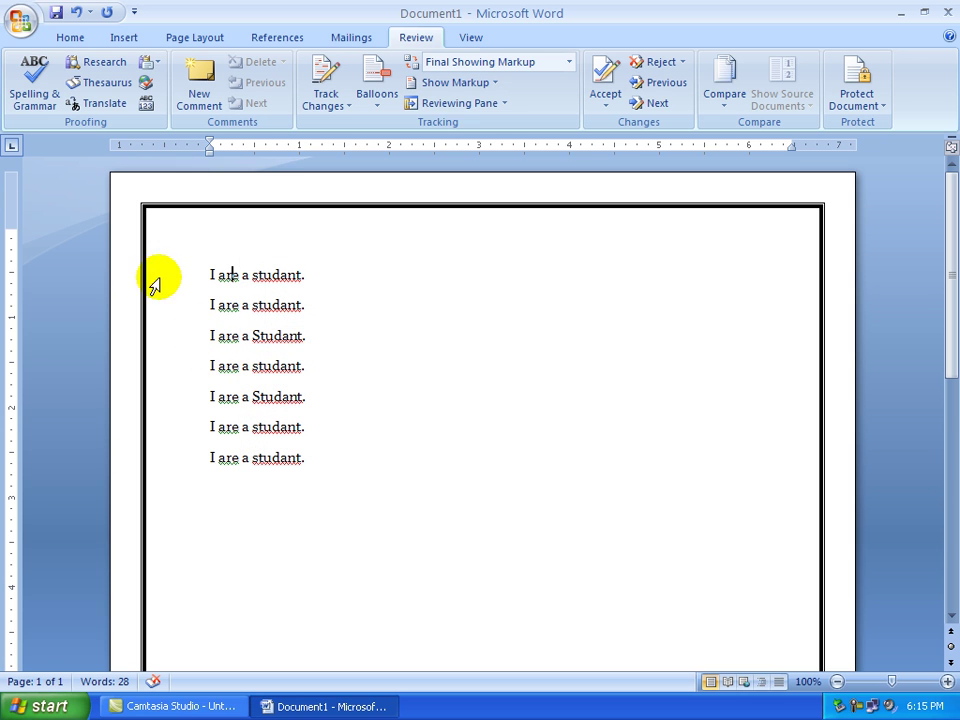
pyautogui.click(45, 90)
pyautogui.click(258, 462)
pyautogui.click(252, 340)
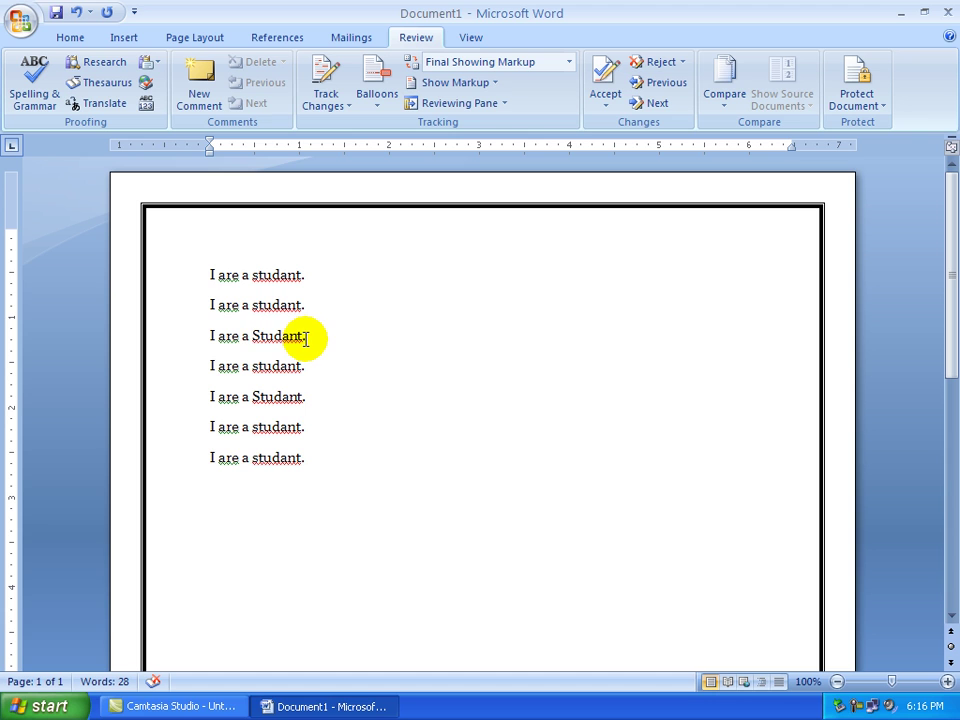
# Step: Run the spelling and grammar check from the document's start, changing "studant" to "student" and "are" to "am" in the first sentence
pyautogui.click(211, 275)
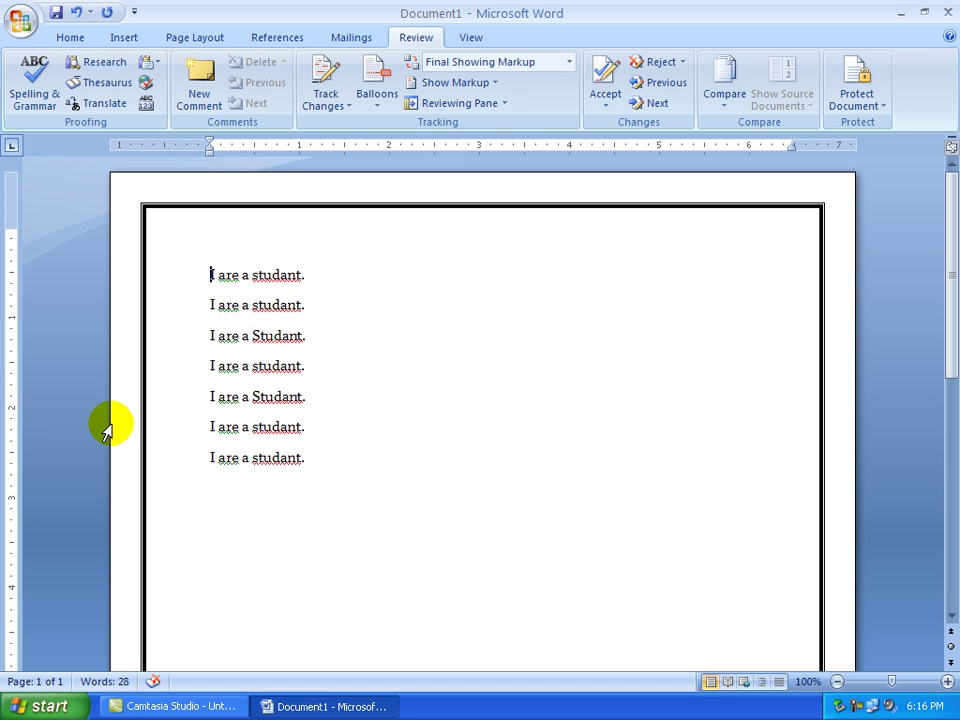
pyautogui.click(33, 88)
pyautogui.moveTo(332, 208); pyautogui.dragTo(310, 161)
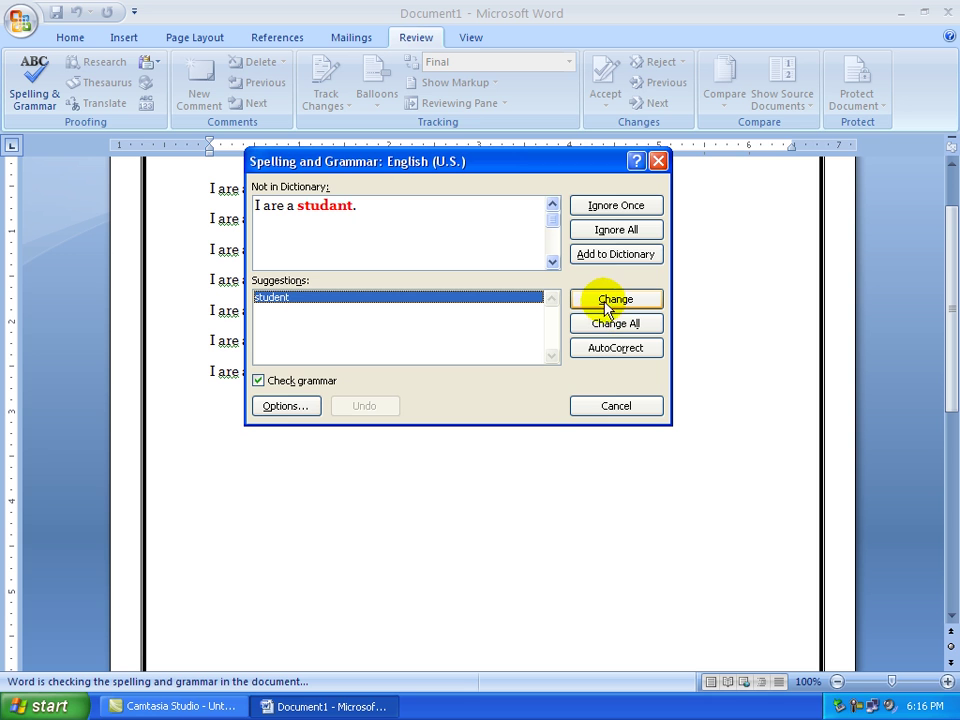
pyautogui.moveTo(551, 163); pyautogui.dragTo(623, 266)
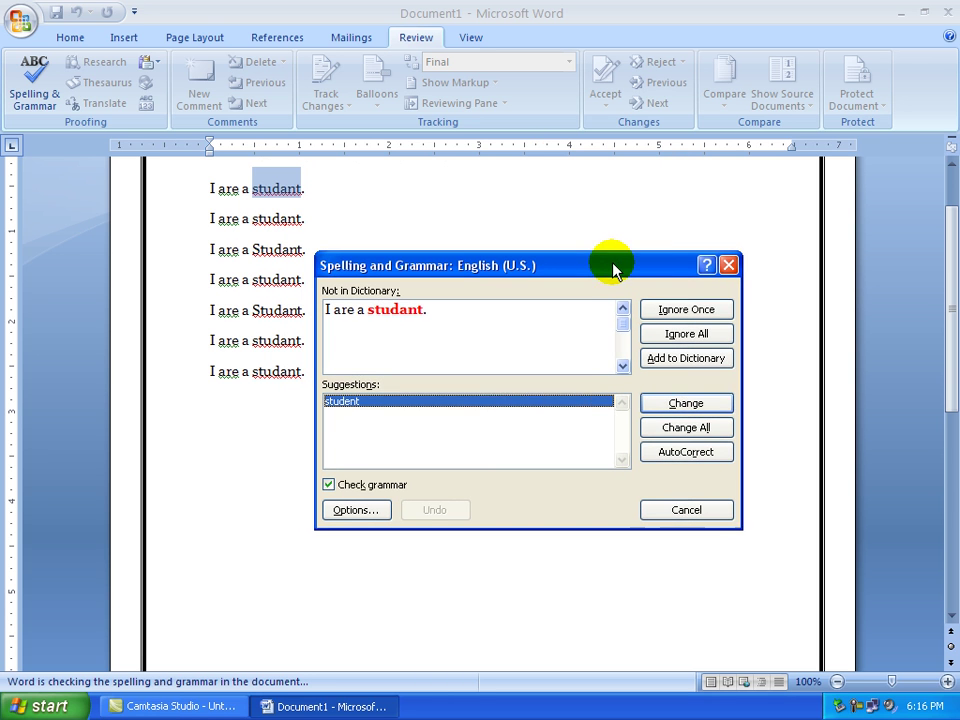
pyautogui.click(708, 403)
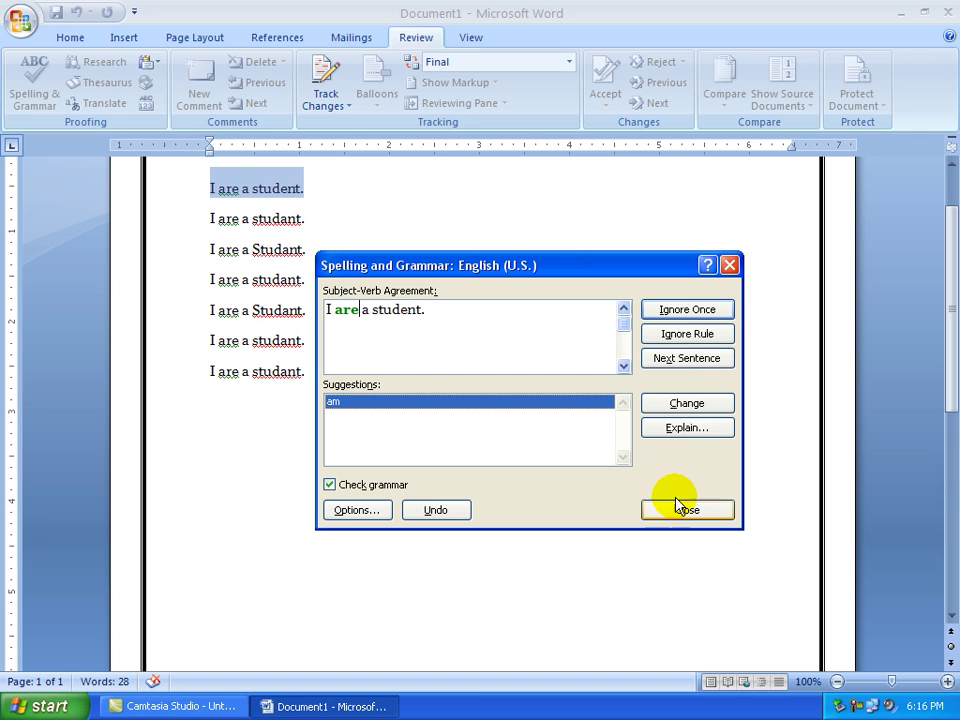
pyautogui.click(685, 405)
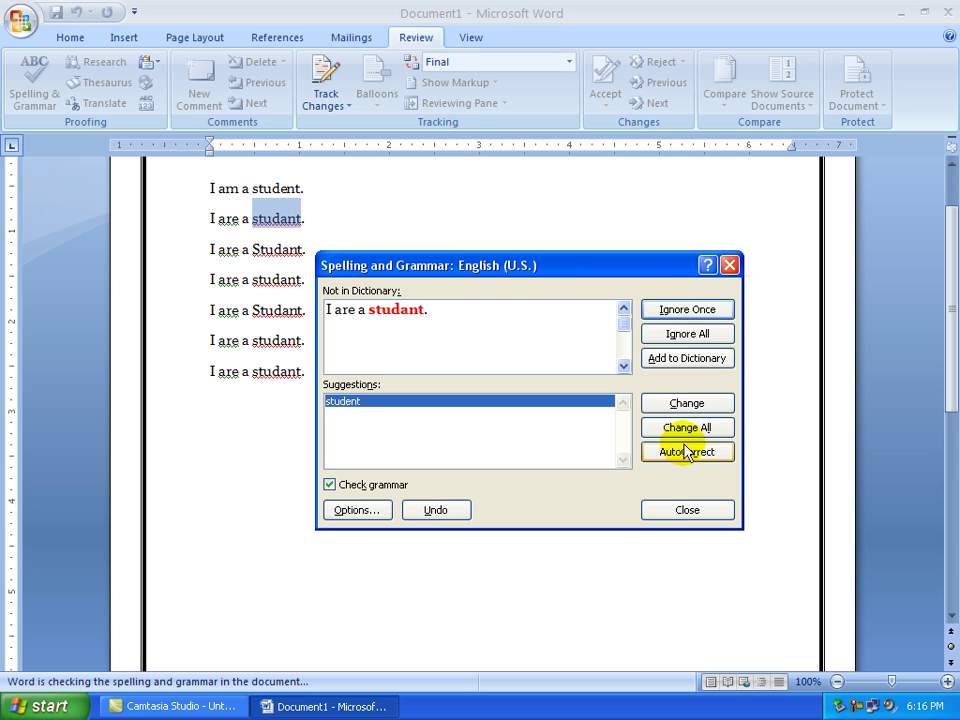
# Step: Ignore the misspelled "studant" once in the second sentence and skip that sentence's grammar error
pyautogui.click(683, 312)
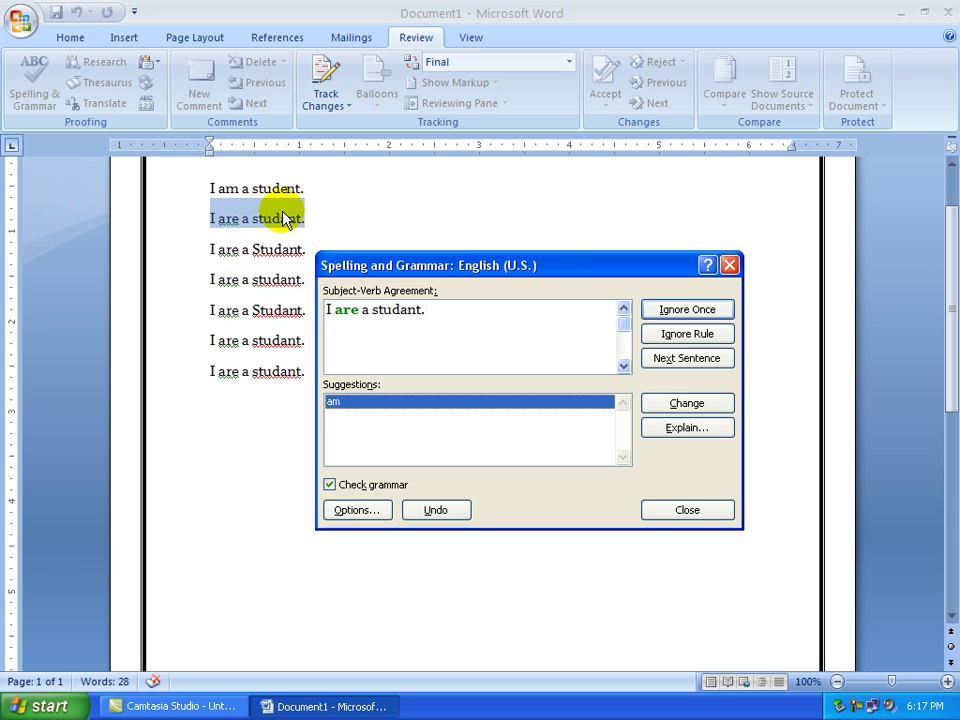
pyautogui.click(687, 360)
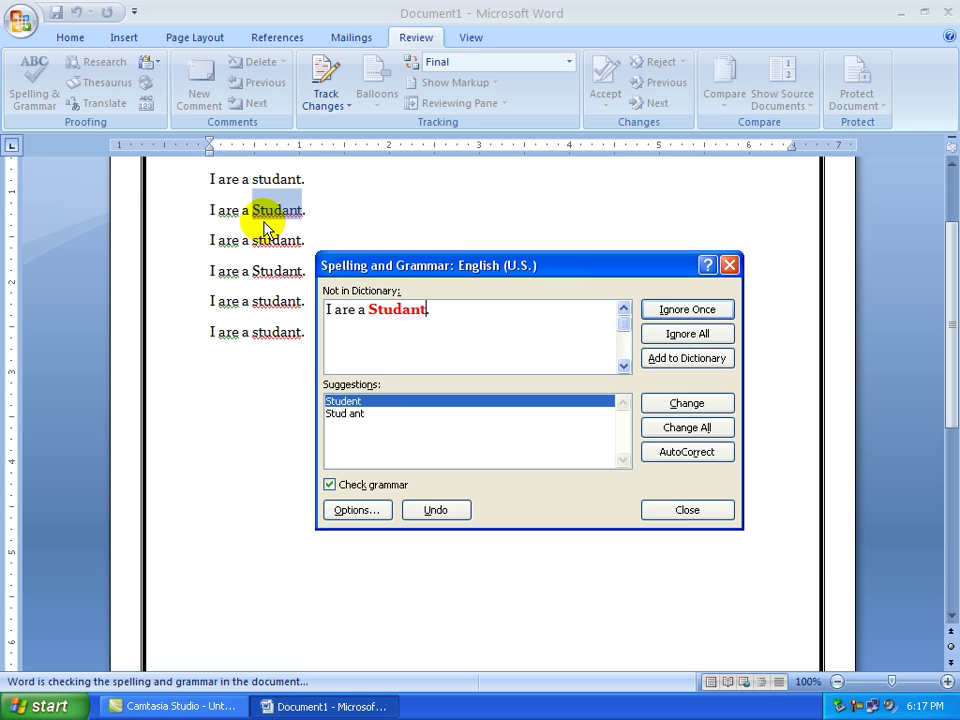
# Step: Change all occurrences of "Studant" to "Student" and correct "are" to "am" in the third sentence
pyautogui.click(699, 431)
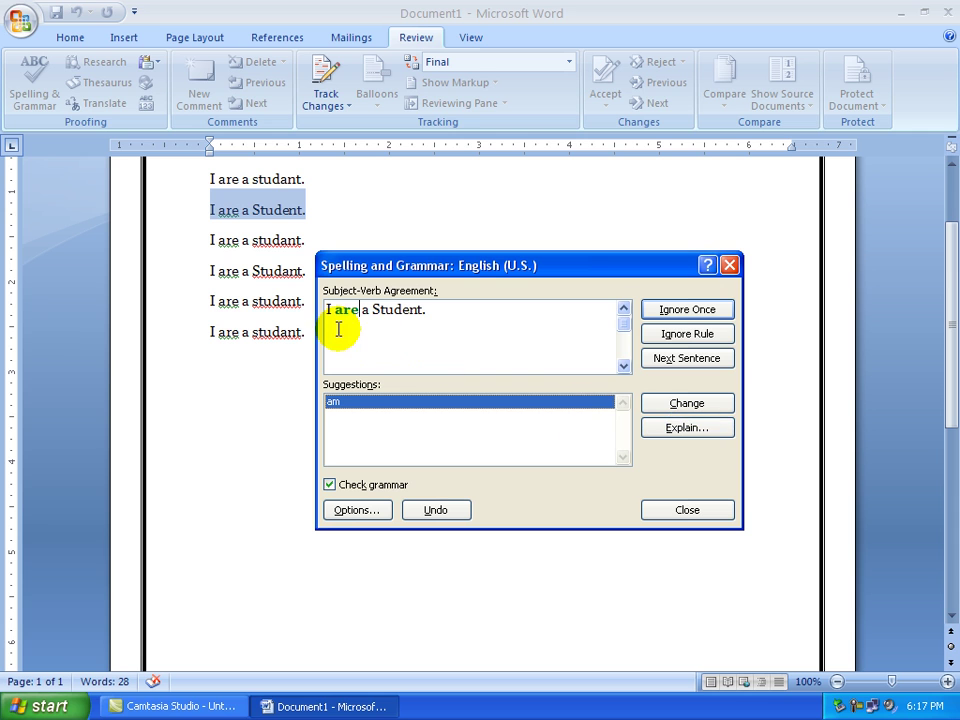
pyautogui.moveTo(358, 312); pyautogui.dragTo(329, 310)
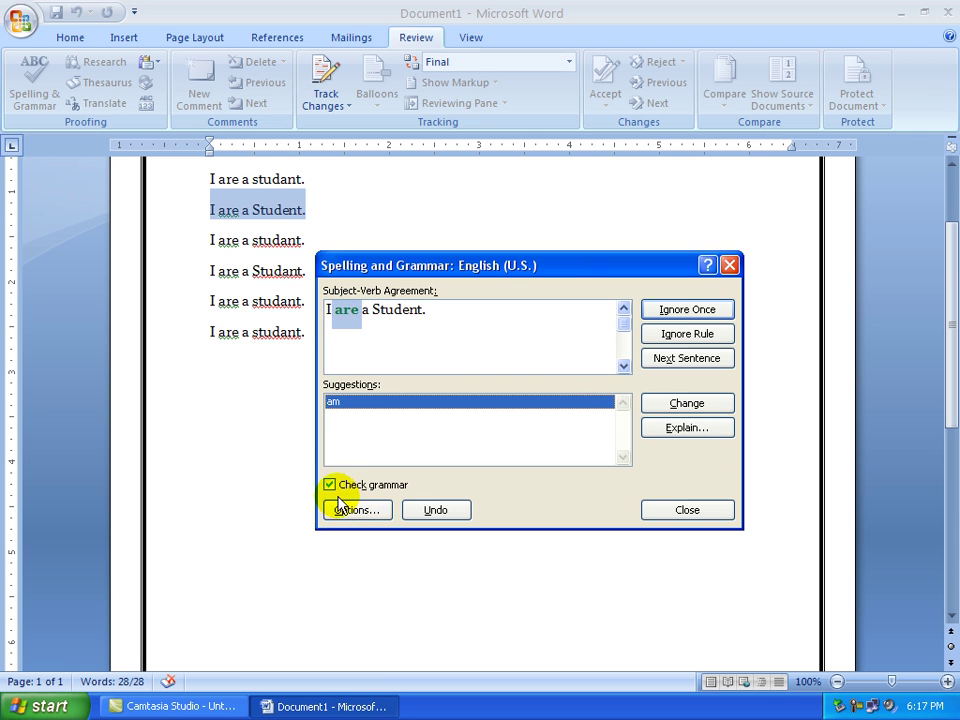
pyautogui.click(332, 405)
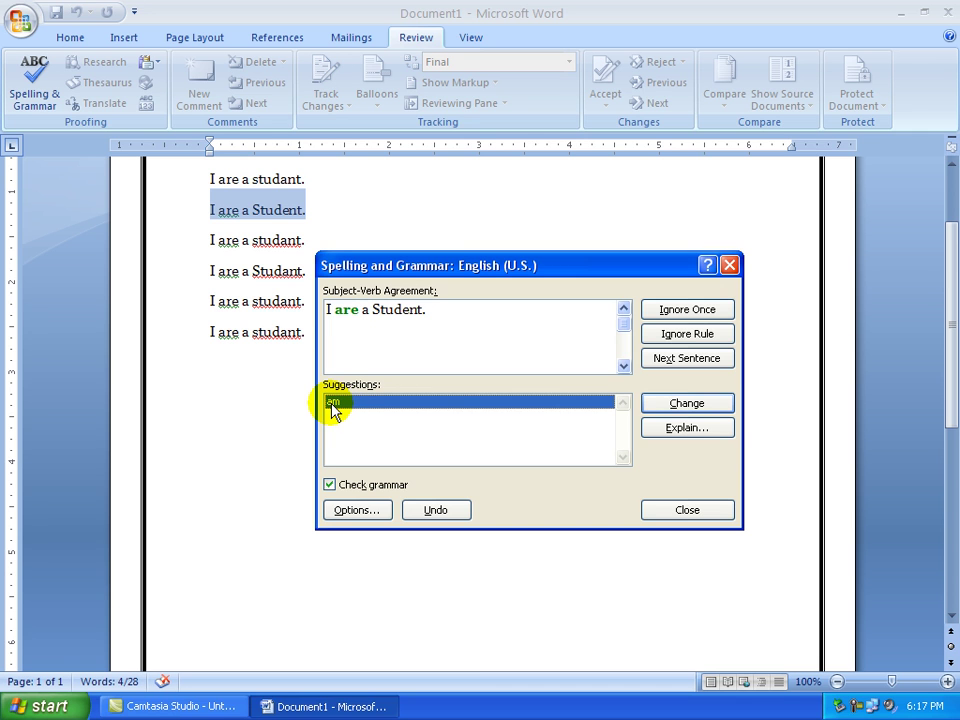
pyautogui.click(657, 409)
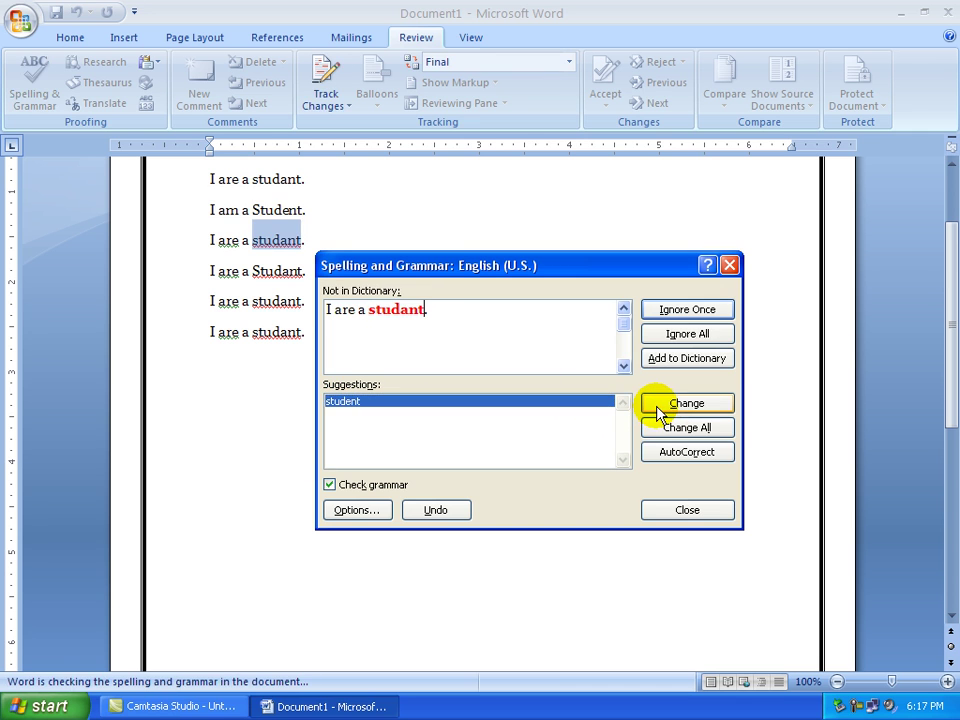
# Step: Change all remaining "studant" to "student", correct "are" to "am" in the last four sentences, and finish the check
pyautogui.click(660, 426)
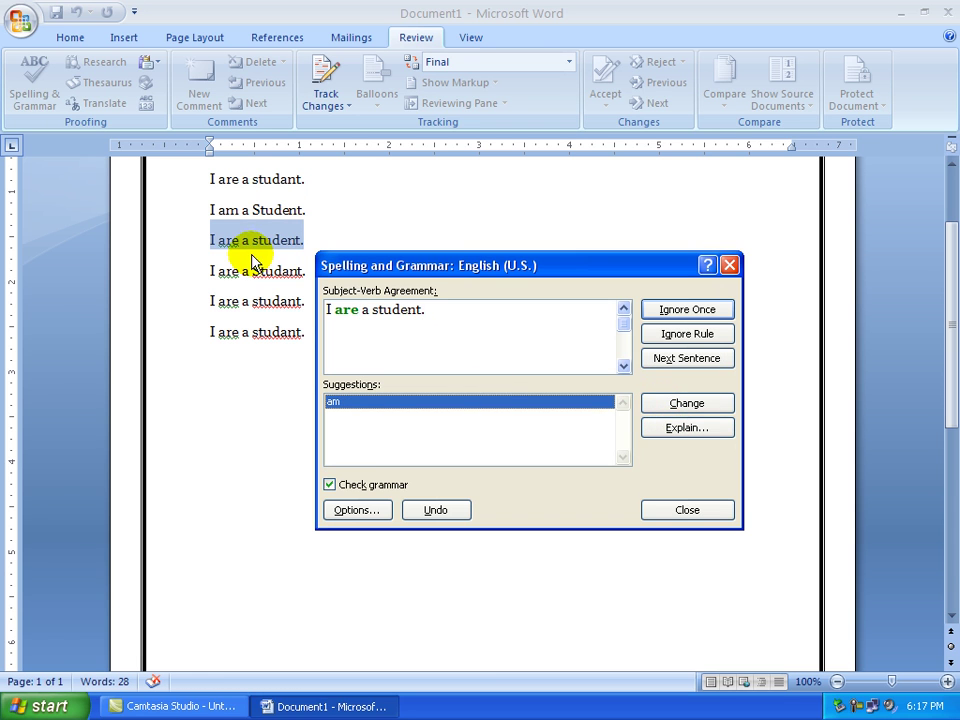
pyautogui.click(681, 408)
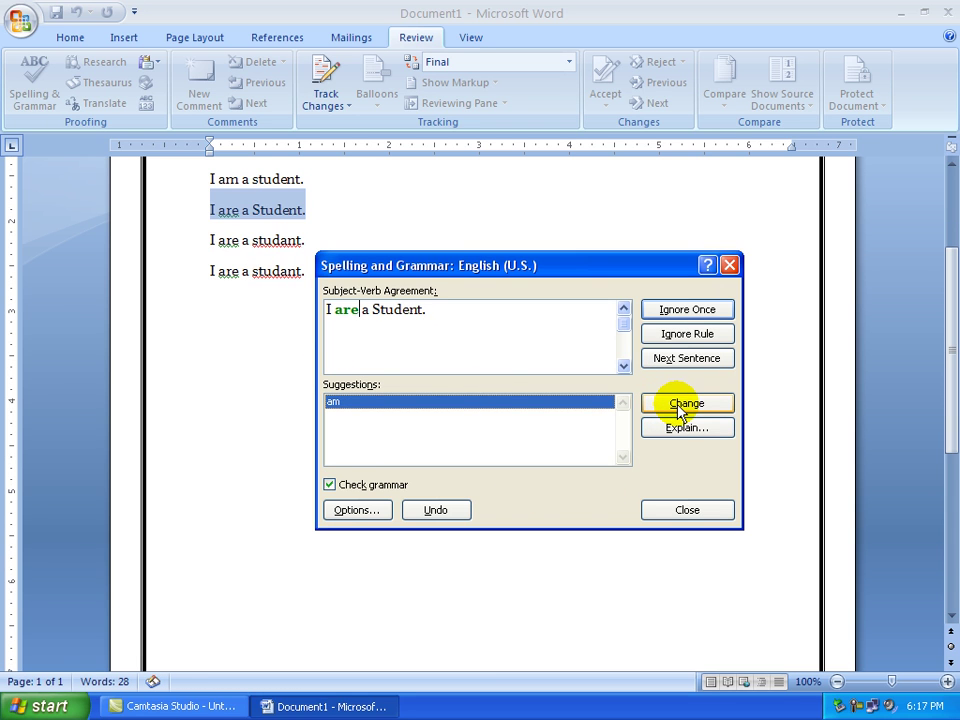
pyautogui.click(680, 408)
pyautogui.click(680, 408)
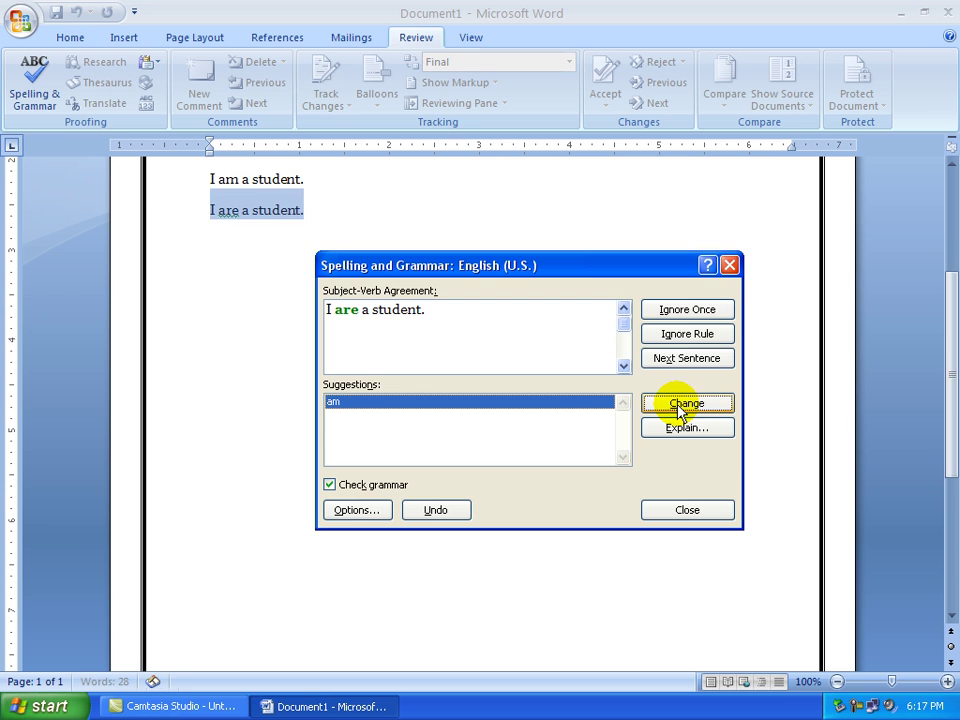
pyautogui.click(673, 408)
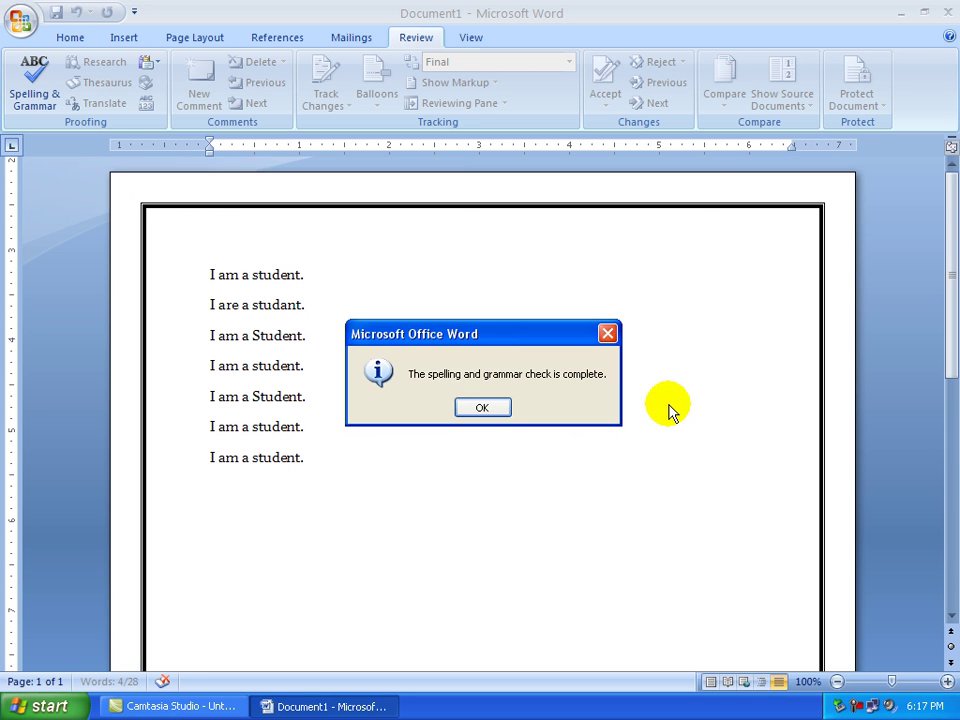
pyautogui.click(467, 411)
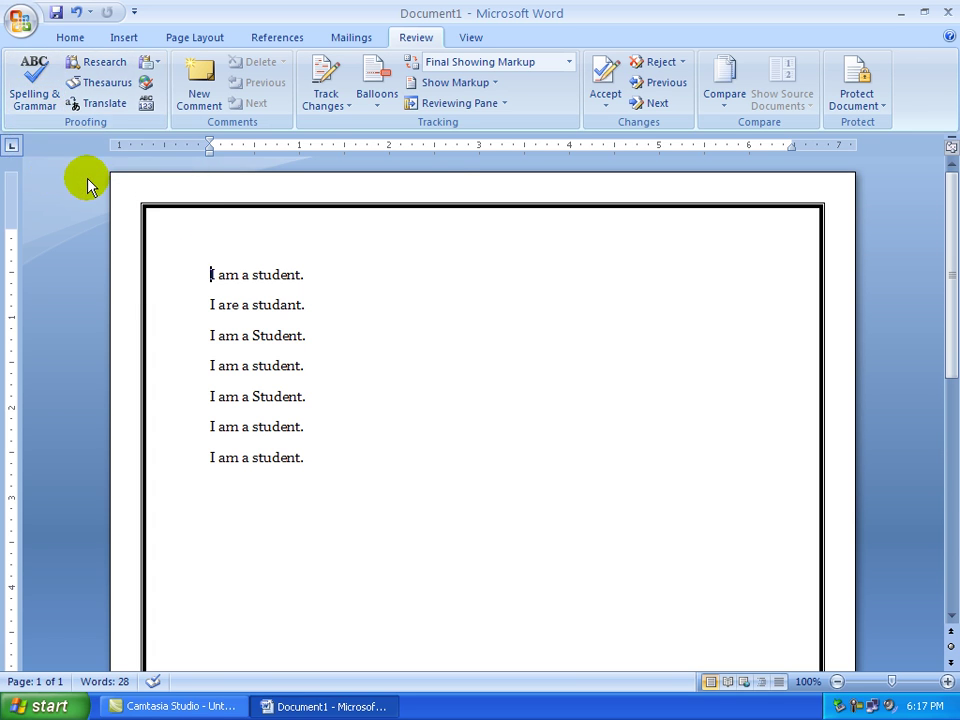
# Step: Undo all the spelling and grammar corrections back to the first sentence and deselect the text
pyautogui.hotkey('ctrl', 'z')
pyautogui.hotkey('ctrl', 'z')
pyautogui.hotkey('ctrl', 'z')
pyautogui.hotkey('ctrl', 'z')
pyautogui.hotkey('ctrl', 'z')
pyautogui.hotkey('ctrl', 'z')
pyautogui.hotkey('ctrl', 'z')
pyautogui.hotkey('ctrl', 'z')
pyautogui.hotkey('ctrl', 'z')
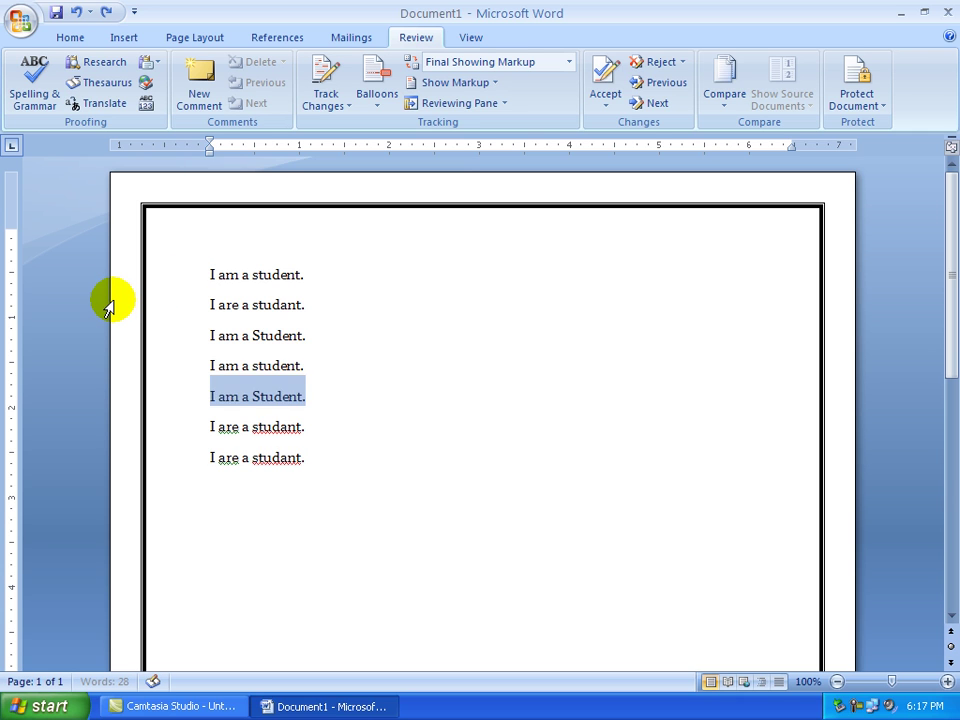
pyautogui.hotkey('ctrl', 'z')
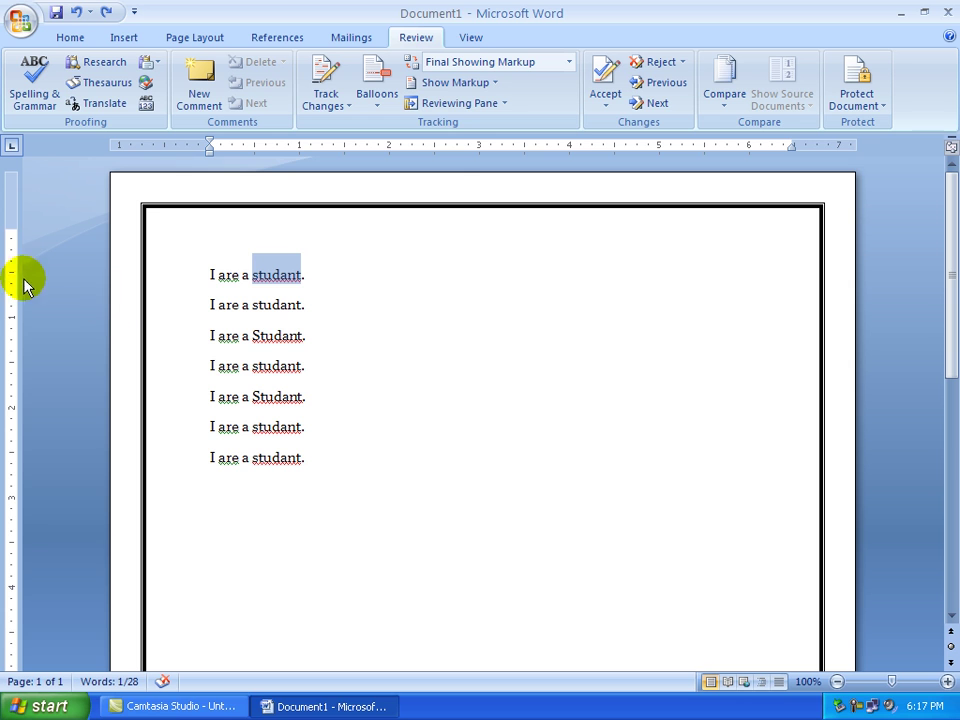
pyautogui.click(210, 273)
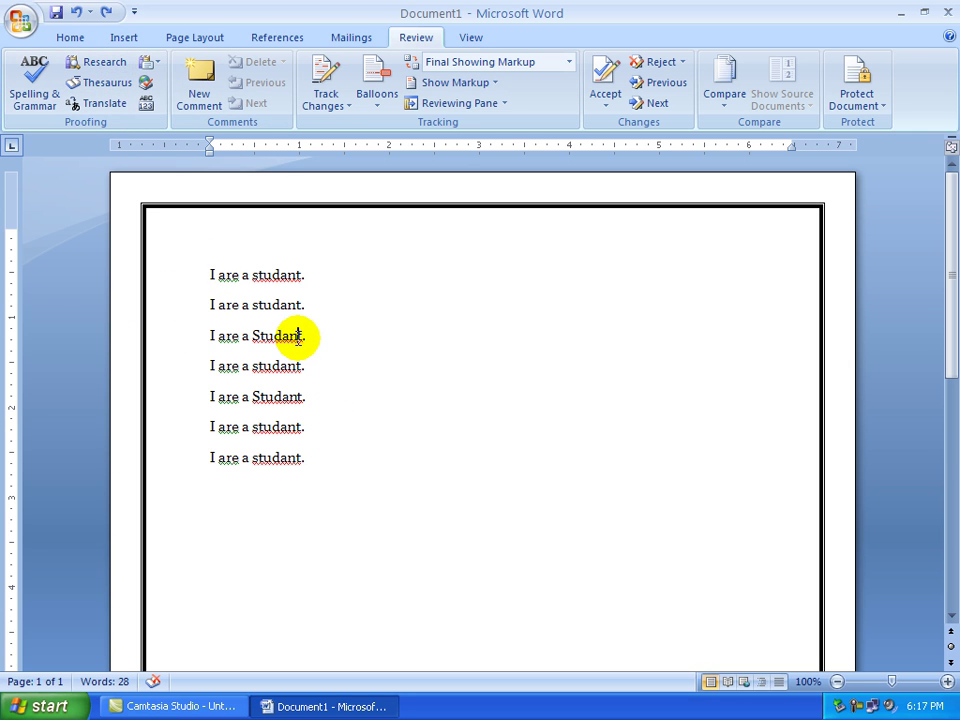
# Step: Correct the misspelled "studant" in the first sentence with the suggested spelling "student"
pyautogui.click(208, 272)
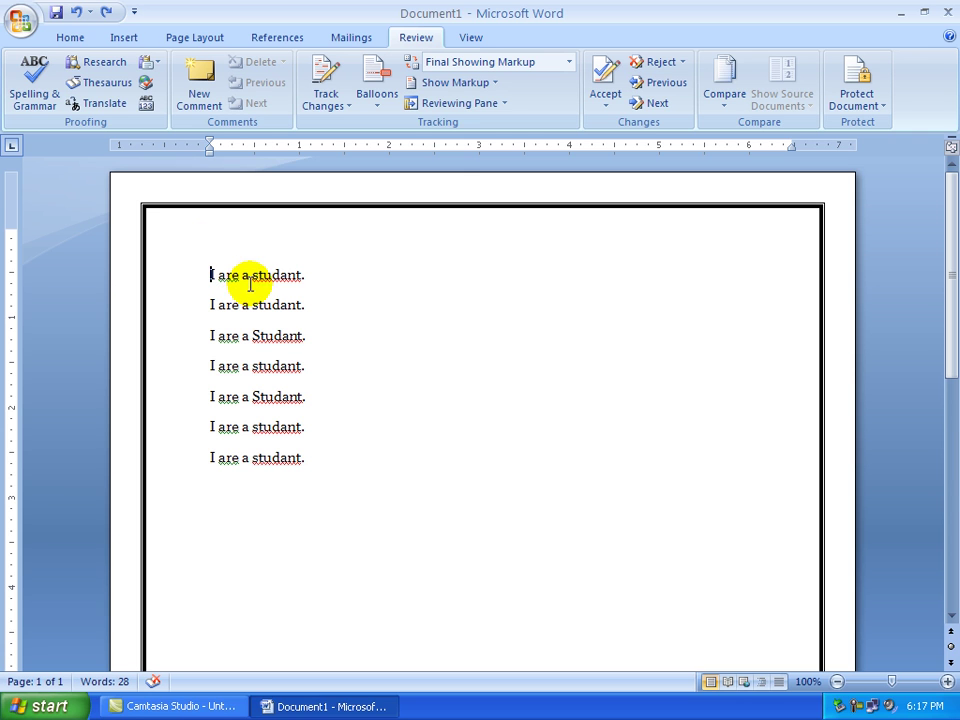
pyautogui.rightClick(265, 276)
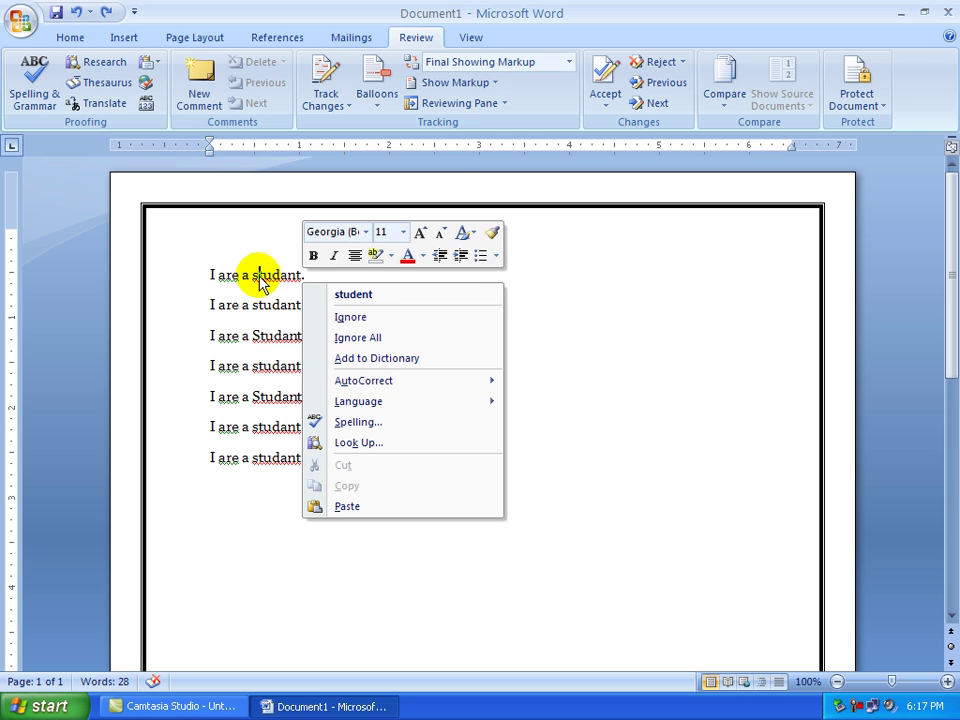
pyautogui.click(395, 296)
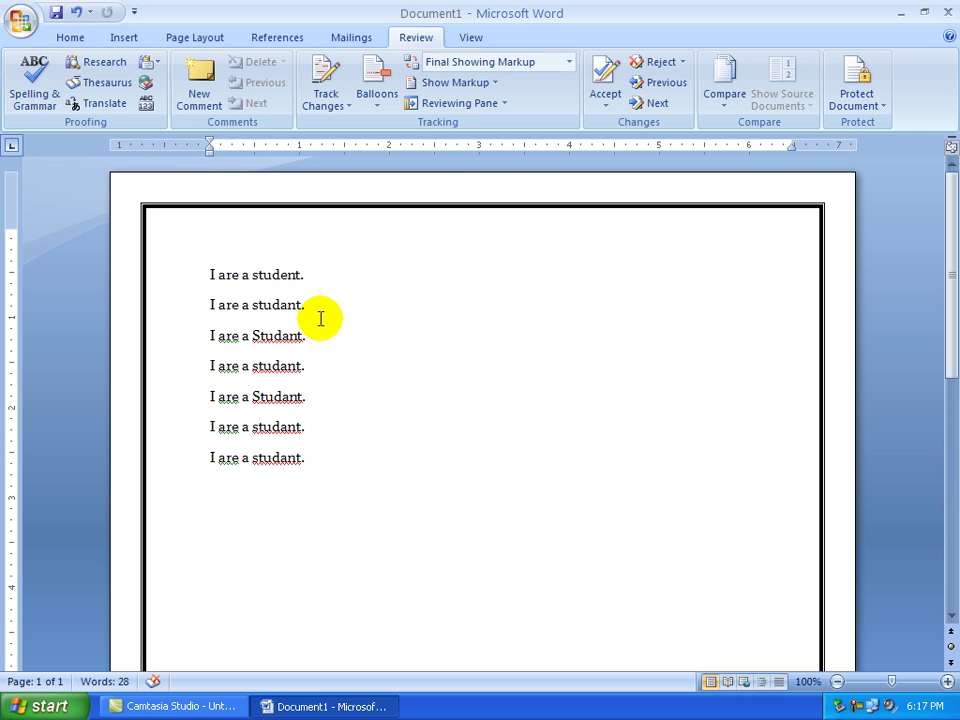
# Step: Look for spelling suggestions for "studant" in the second sentence, and correct "Studant" to "Student" in the third sentence
pyautogui.rightClick(270, 308)
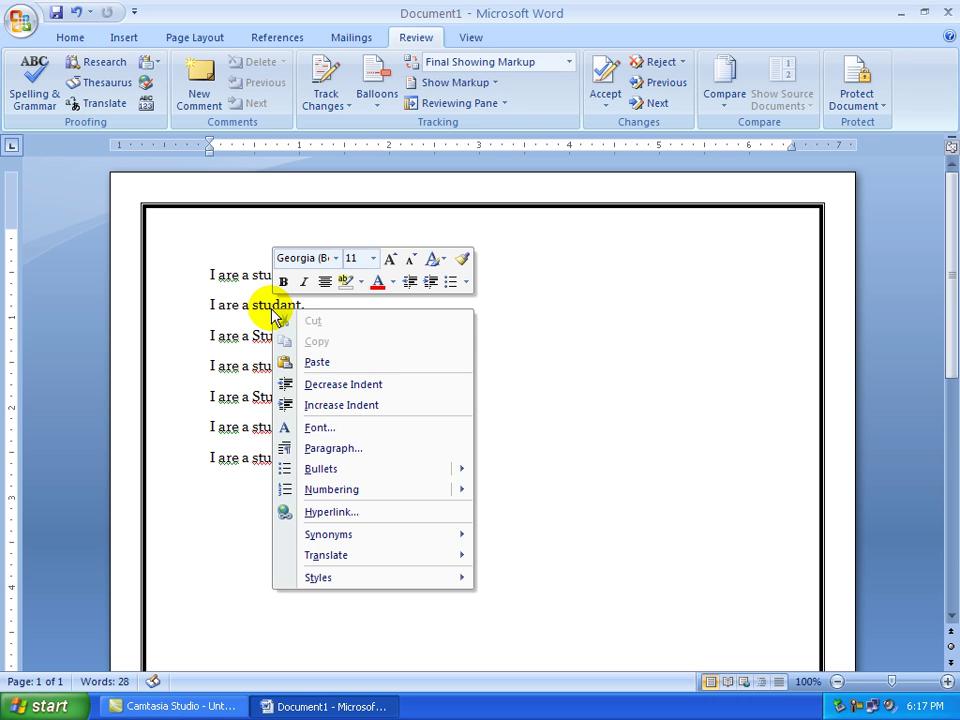
pyautogui.click(250, 304)
pyautogui.rightClick(280, 304)
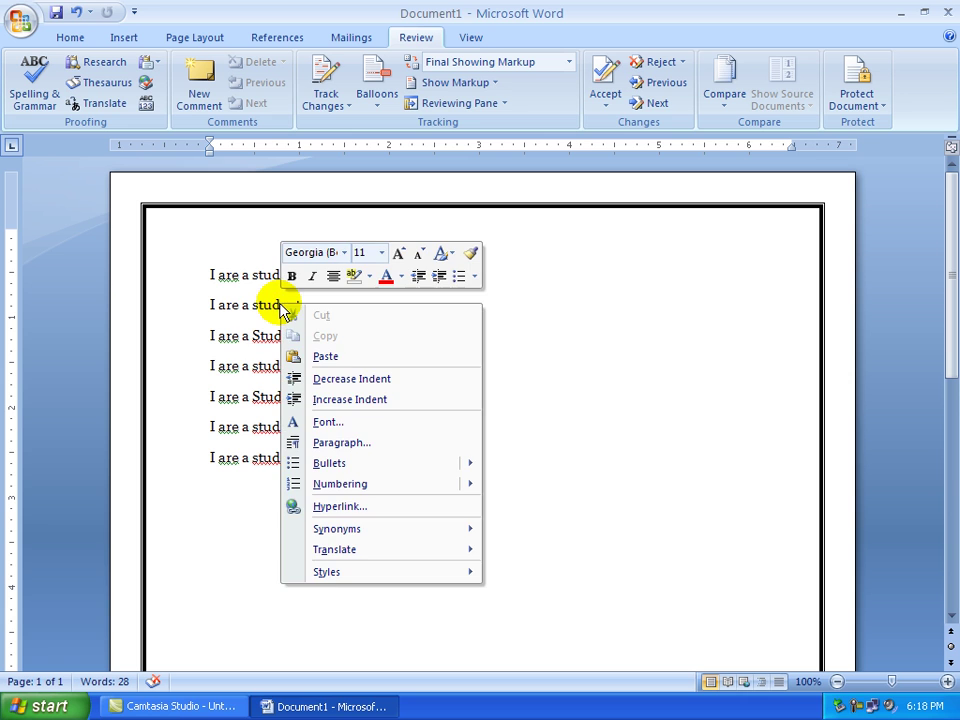
pyautogui.press('Escape')
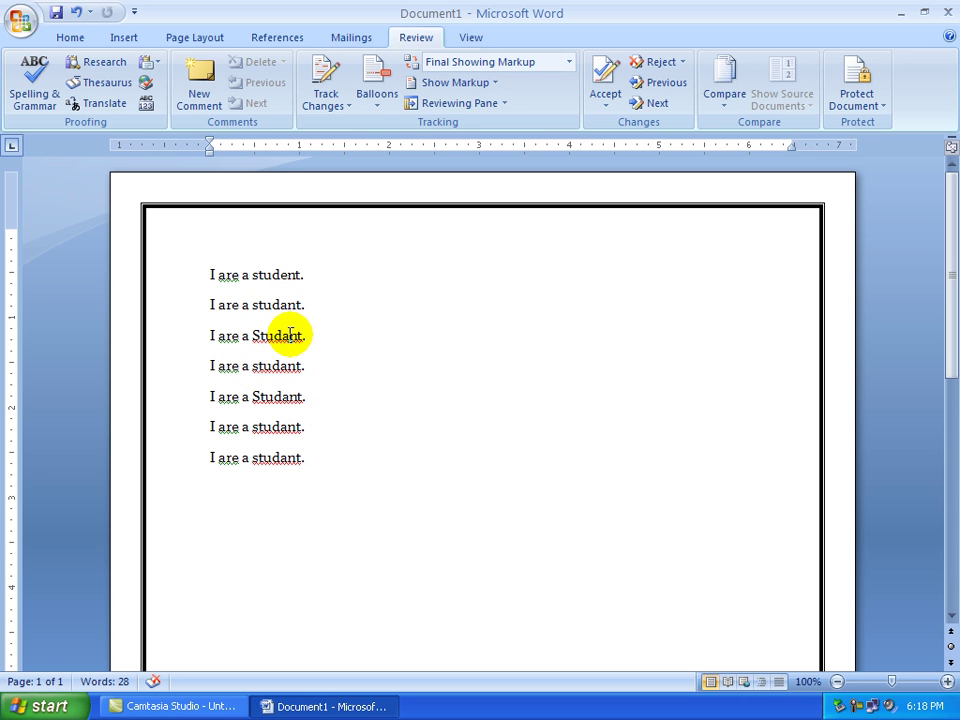
pyautogui.rightClick(290, 334)
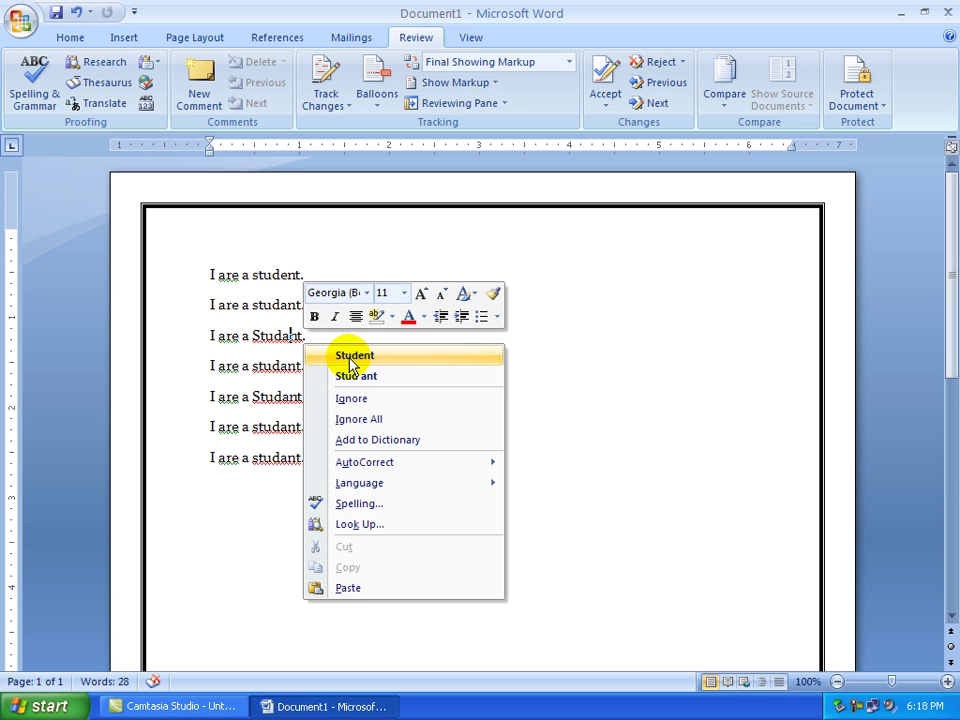
pyautogui.click(354, 356)
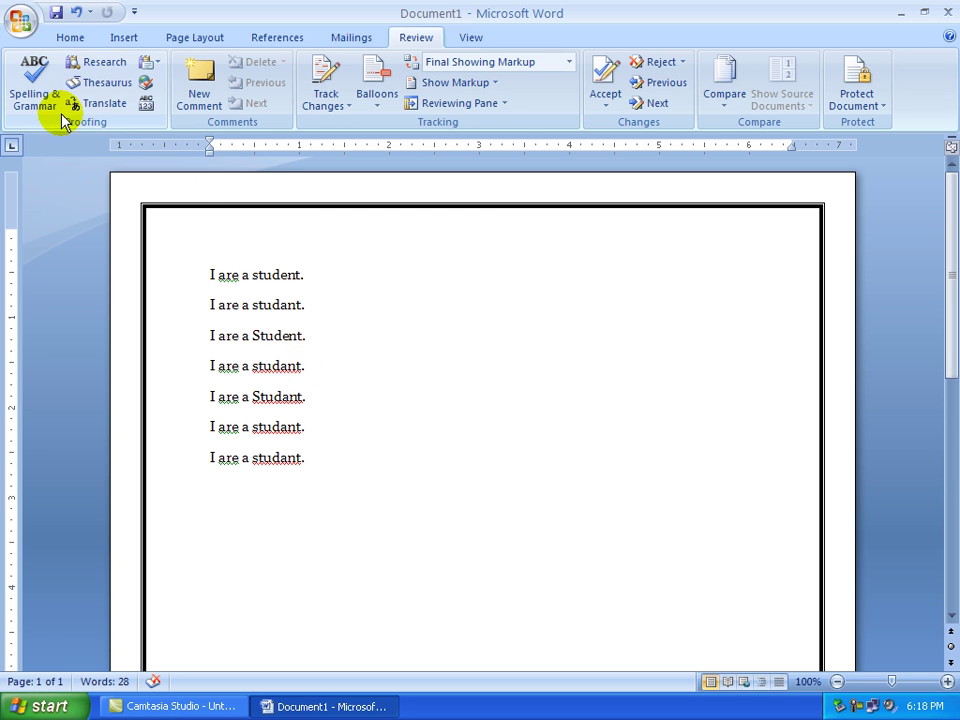
# Step: Run the spelling and grammar check, changing every flagged "are" to "am" and "studant" to "student", and finish the check
pyautogui.click(33, 95)
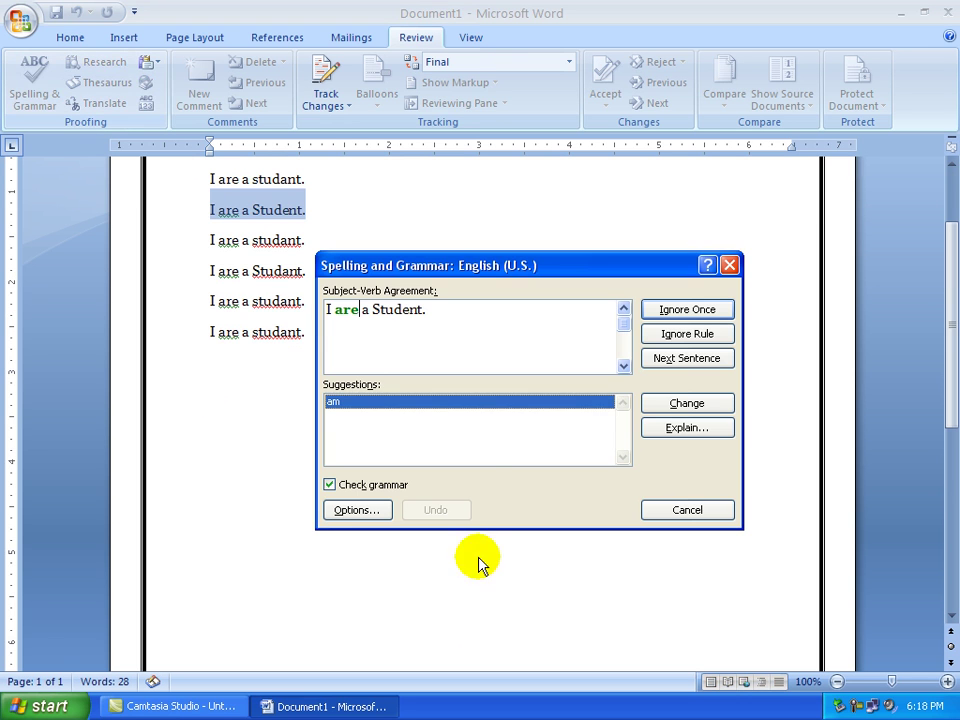
pyautogui.click(685, 410)
pyautogui.click(685, 410)
pyautogui.click(685, 410)
pyautogui.click(685, 410)
pyautogui.click(685, 410)
pyautogui.click(685, 410)
pyautogui.click(685, 410)
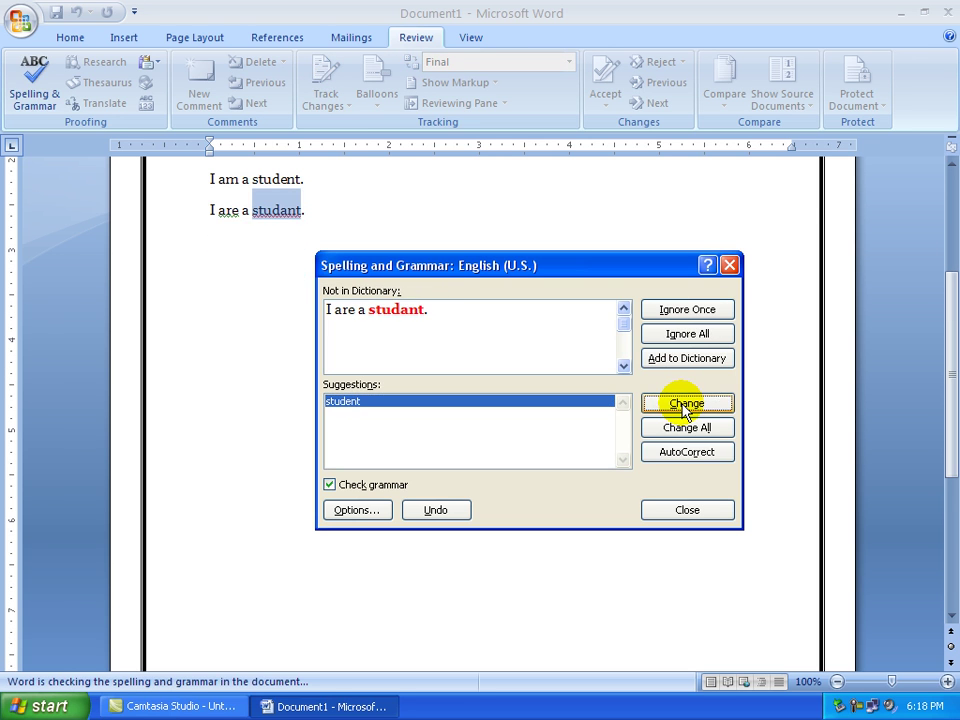
pyautogui.click(685, 410)
pyautogui.click(685, 405)
pyautogui.click(685, 405)
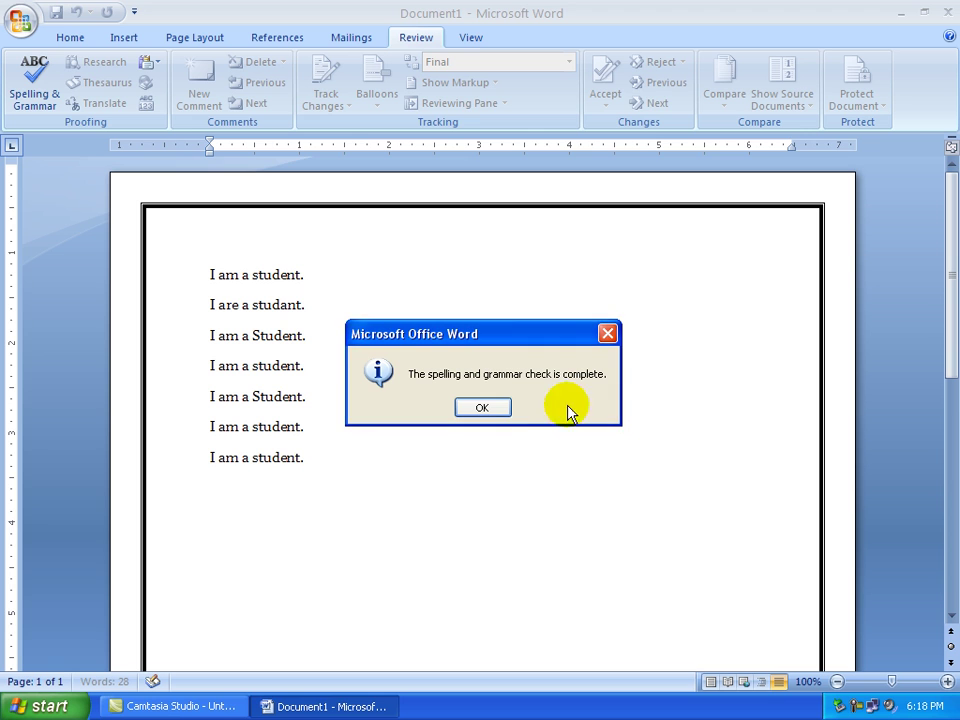
pyautogui.click(481, 408)
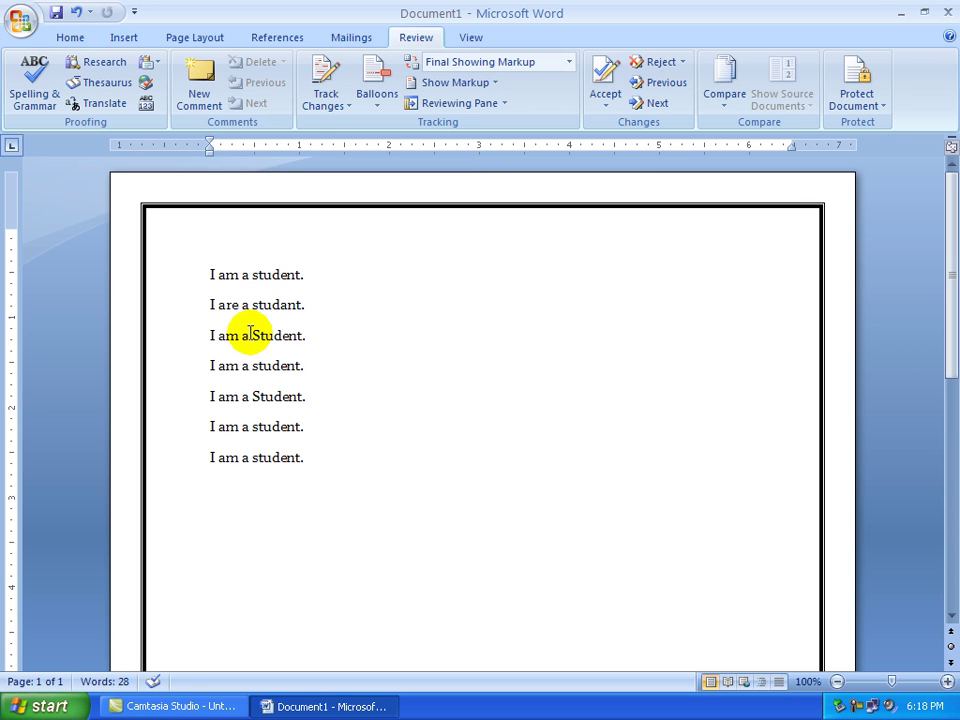
# Step: Look up synonyms for the word "Student" in the third sentence with the Thesaurus
pyautogui.moveTo(253, 334); pyautogui.dragTo(305, 335)
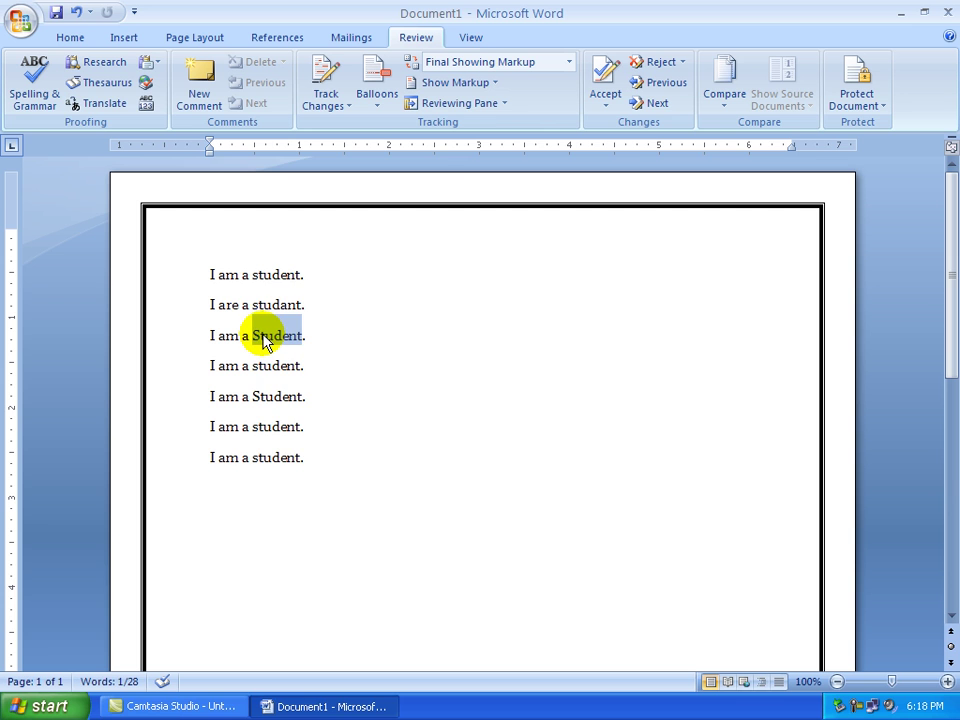
pyautogui.rightClick(266, 342)
pyautogui.moveTo(407, 514)
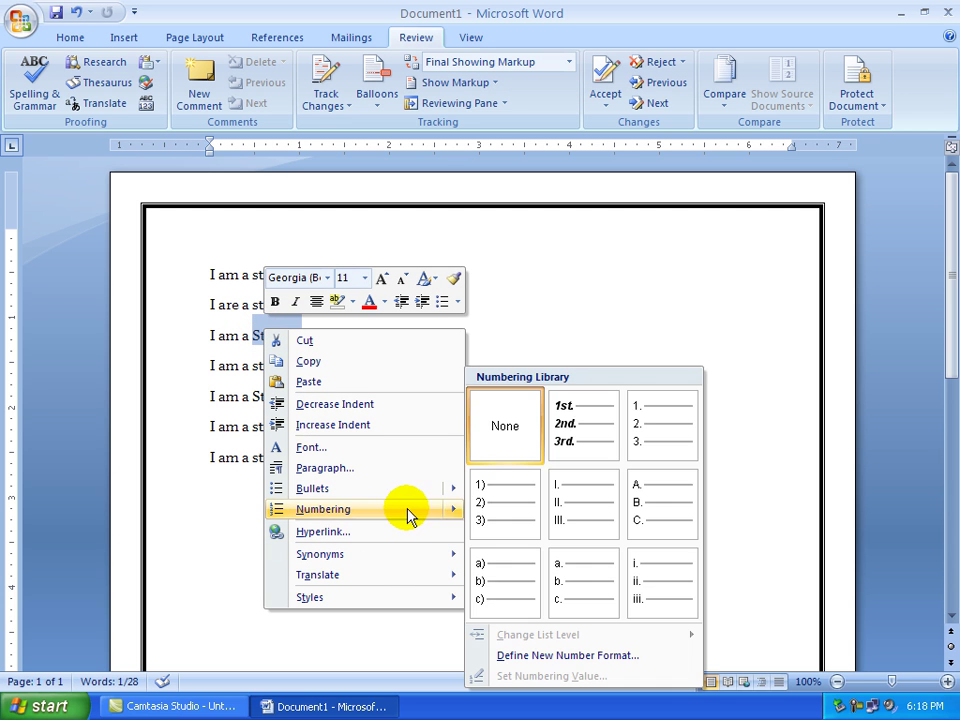
pyautogui.moveTo(417, 566)
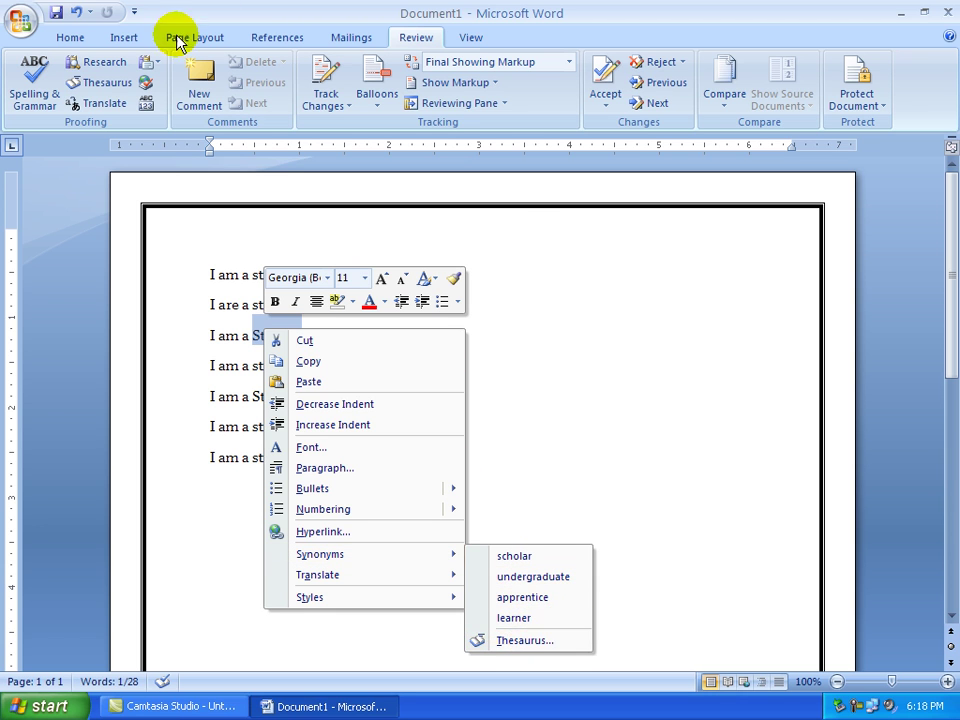
pyautogui.click(104, 88)
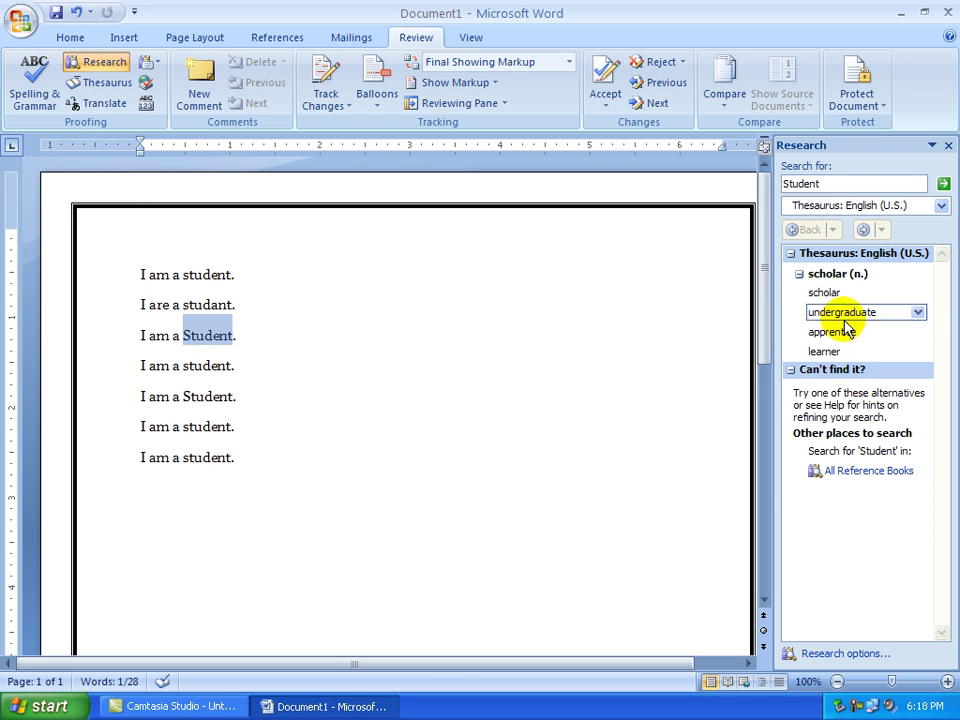
# Step: Look up further synonyms for the suggested word "scholar" in the thesaurus results
pyautogui.moveTo(838, 288)
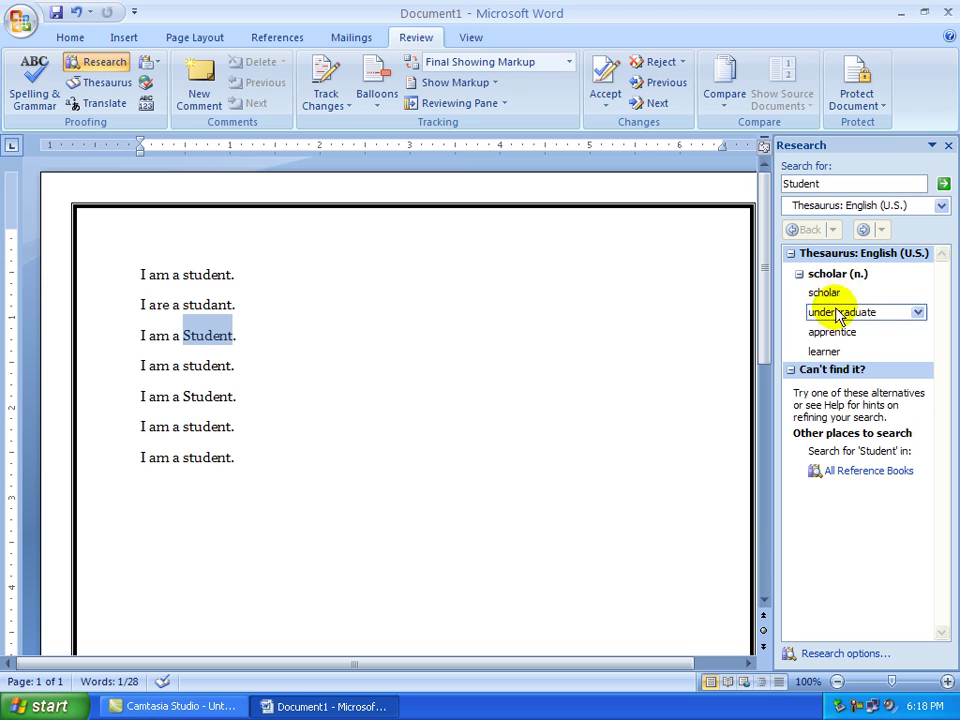
pyautogui.moveTo(902, 313)
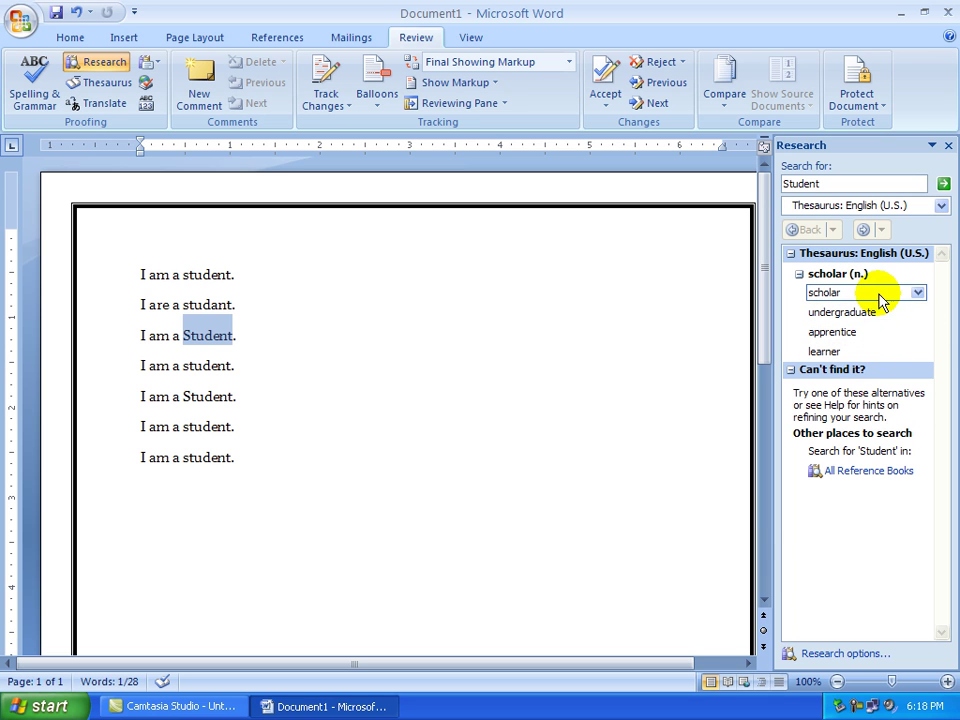
pyautogui.click(917, 293)
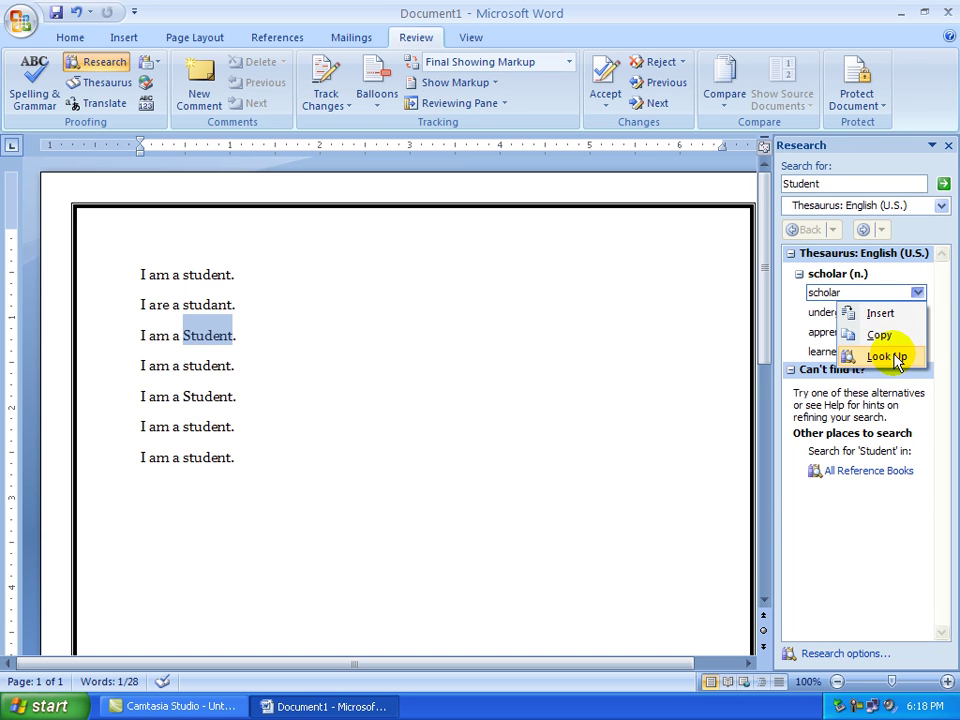
pyautogui.click(880, 357)
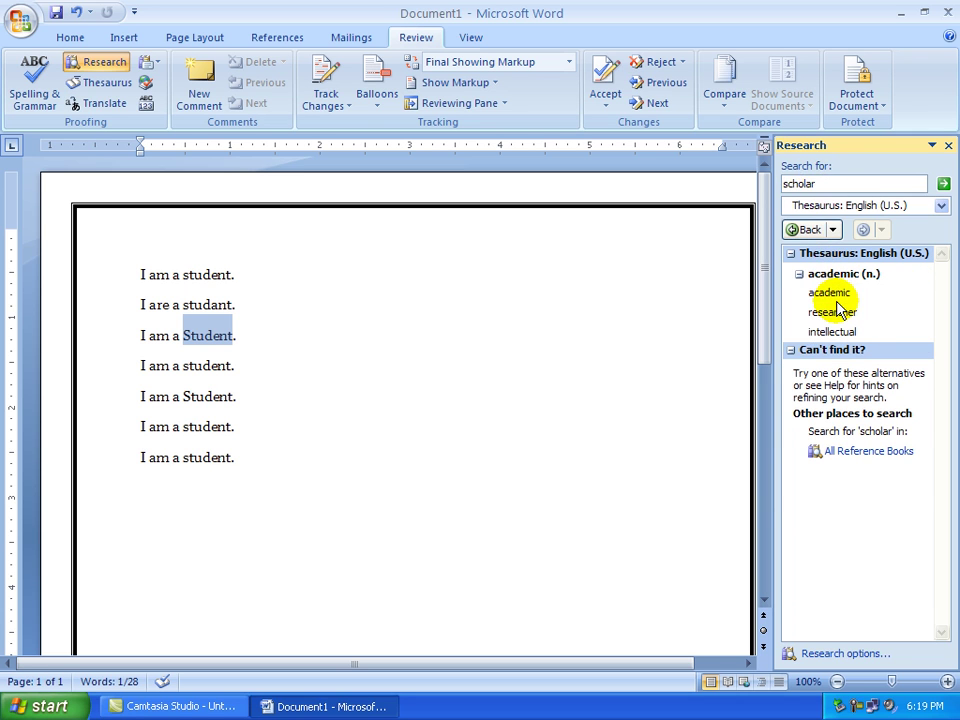
# Step: Replace "Student" in the third sentence with the thesaurus synonym "academic" and move the cursor out of that sentence
pyautogui.moveTo(876, 295)
pyautogui.click(916, 293)
pyautogui.click(880, 314)
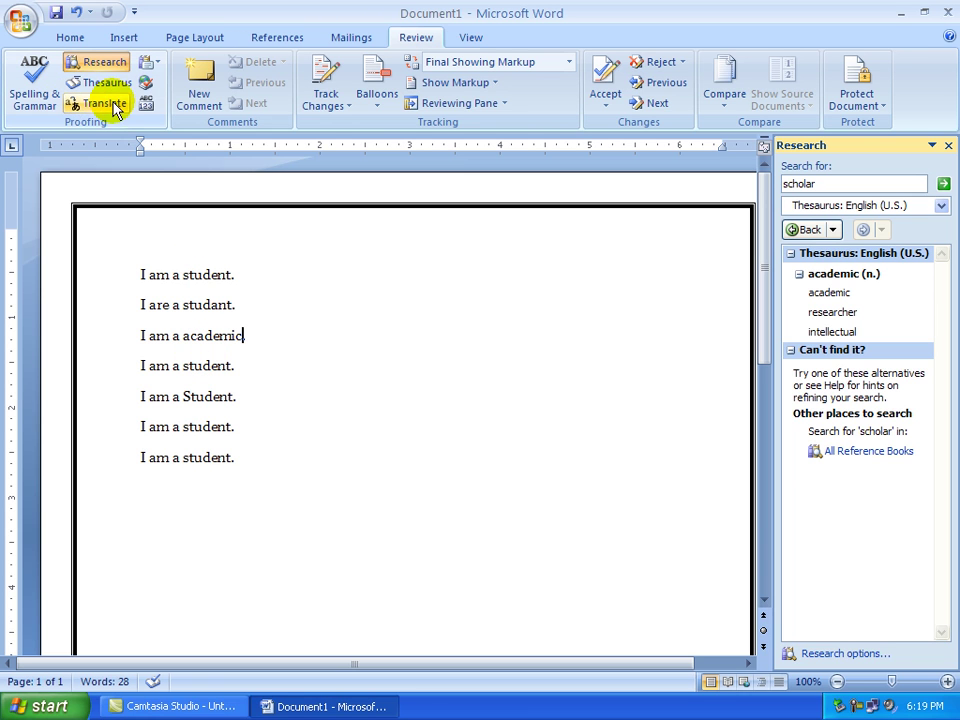
pyautogui.click(290, 390)
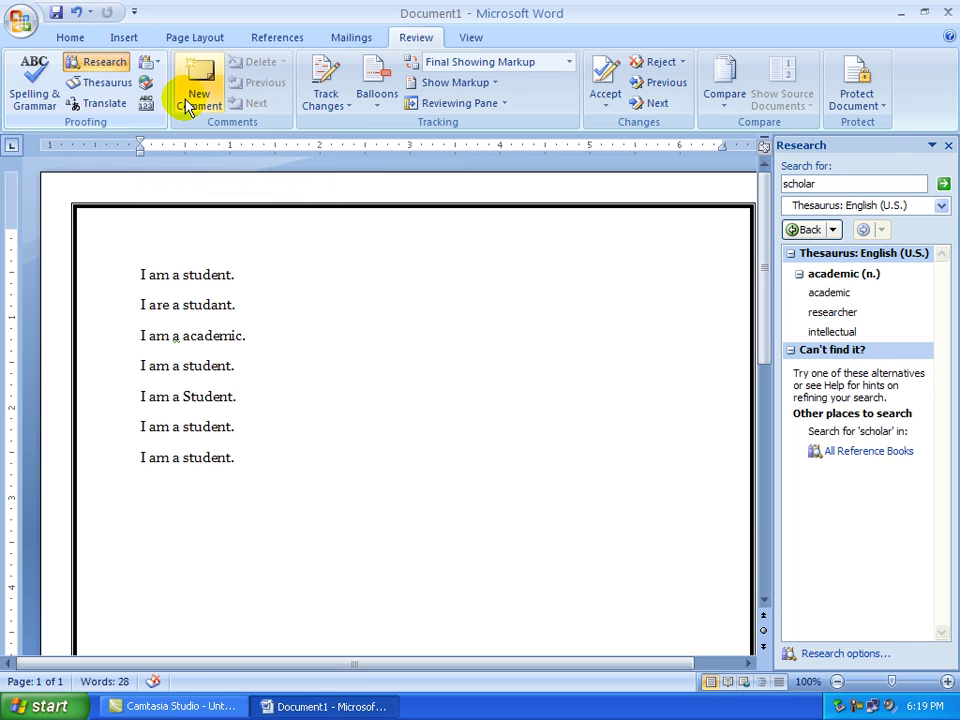
# Step: Add the comment "It is for students" to the word "student" in the first sentence
pyautogui.click(183, 267)
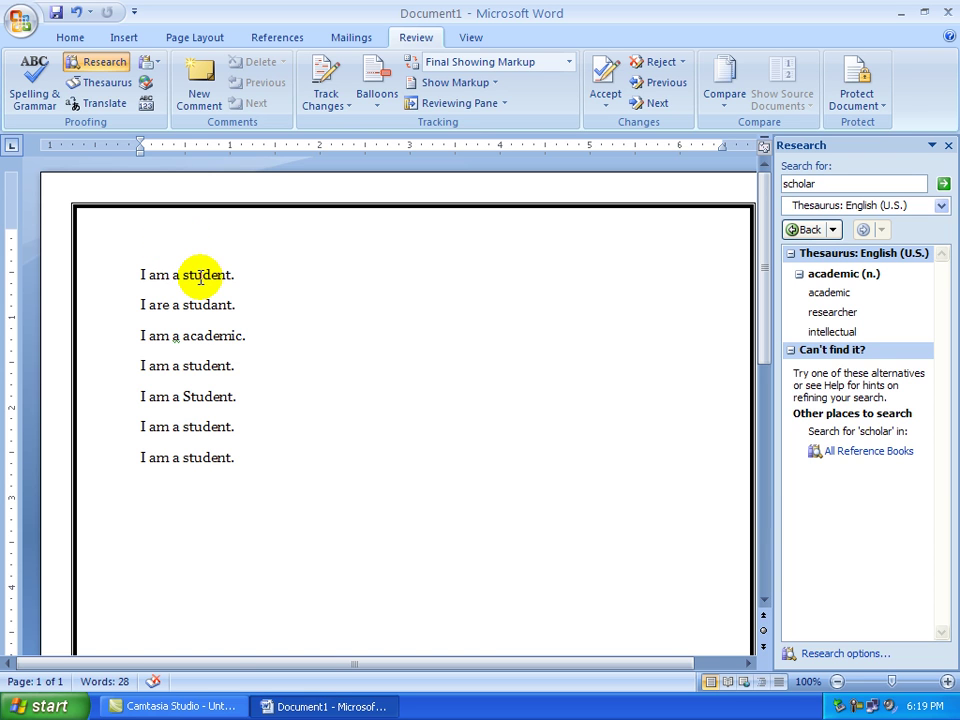
pyautogui.click(204, 107)
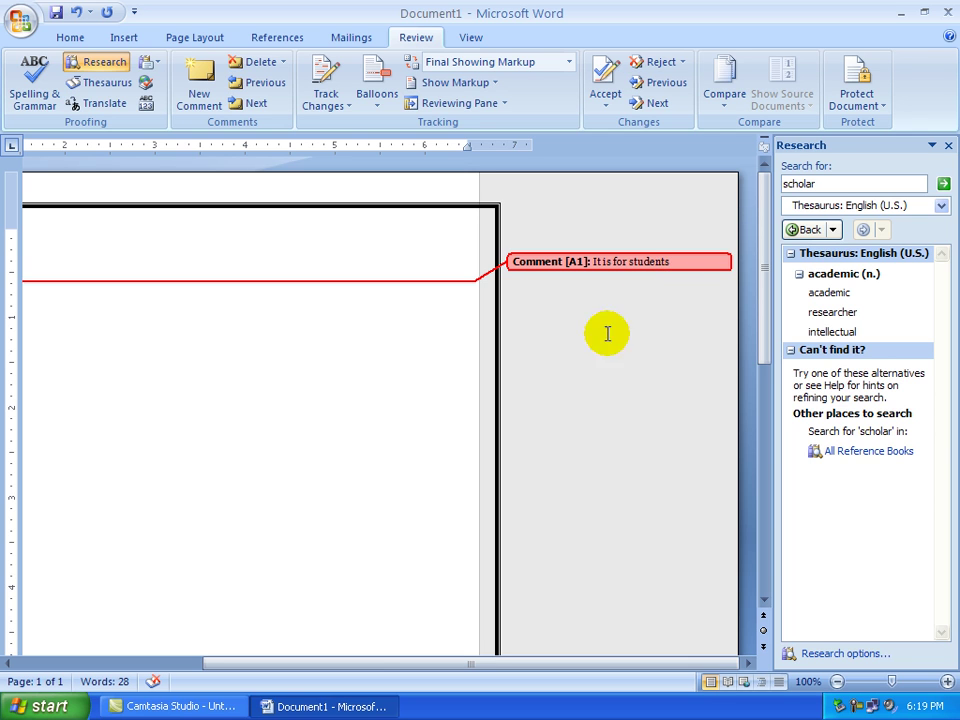
pyautogui.click(450, 465)
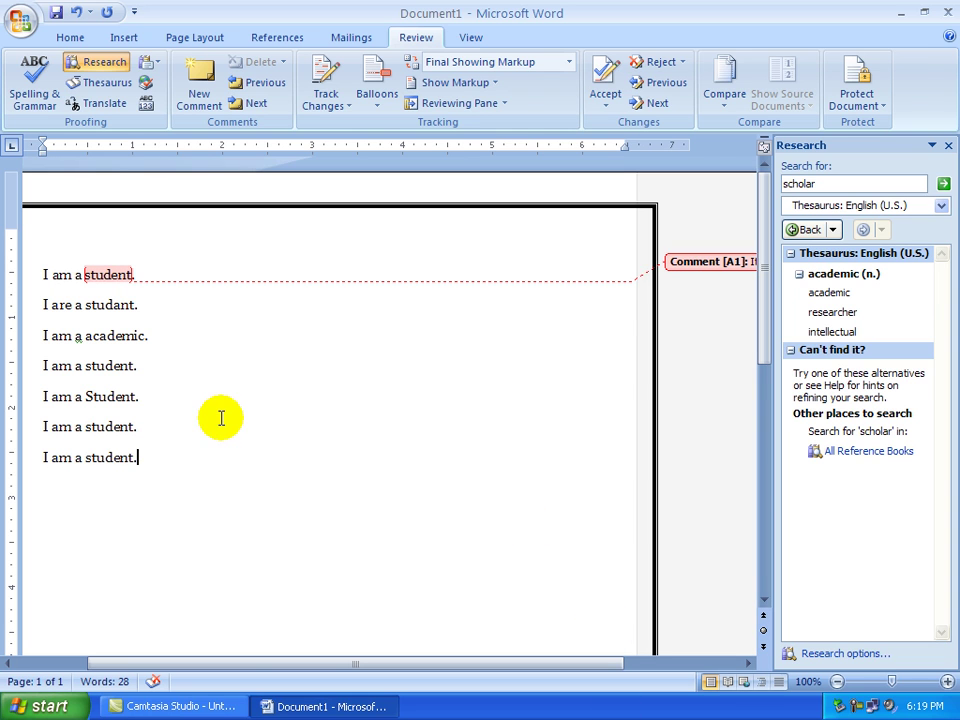
# Step: Add the comment "L2" to the word "studant" in the second sentence
pyautogui.click(118, 300)
pyautogui.click(198, 96)
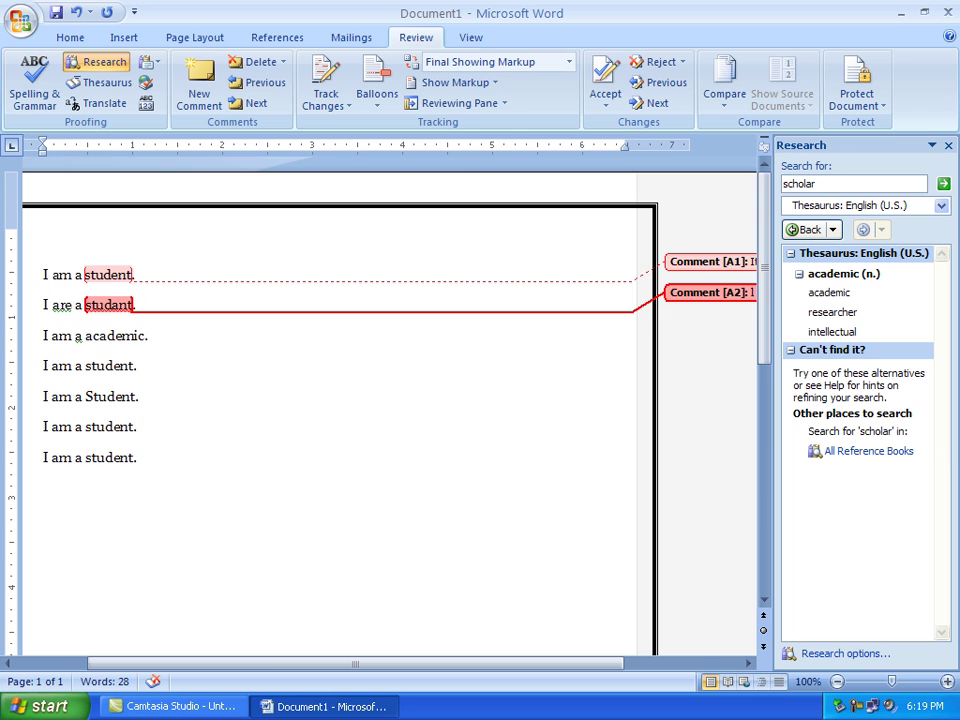
pyautogui.write('L2')
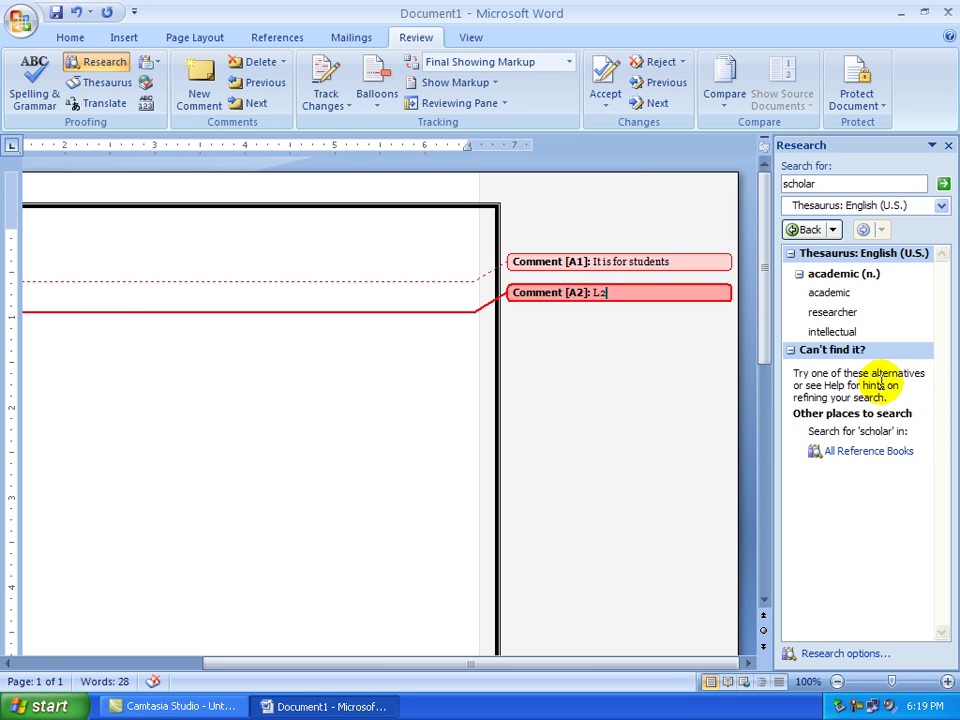
pyautogui.press('Return')
pyautogui.click(401, 461)
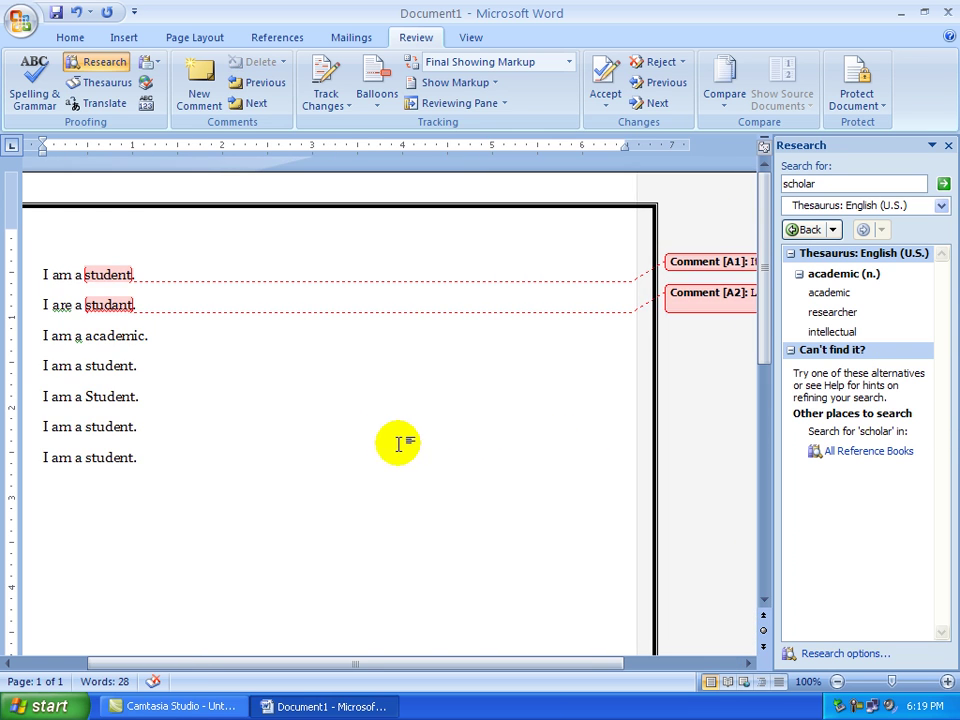
# Step: Add the comment "L3" to the word "academic" in the third sentence
pyautogui.doubleClick(128, 333)
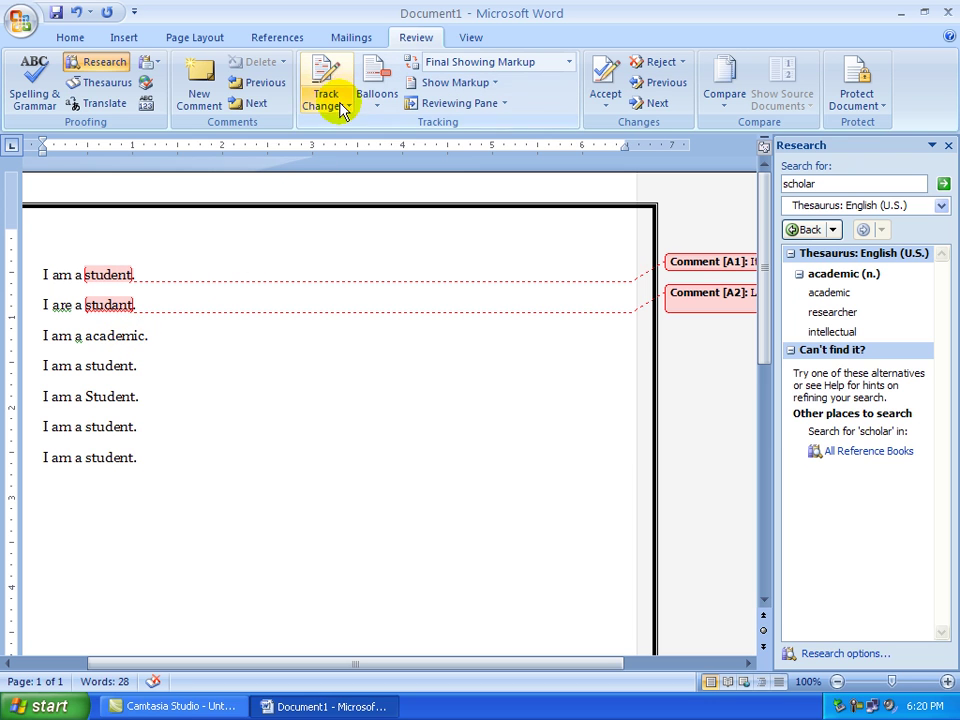
pyautogui.click(211, 113)
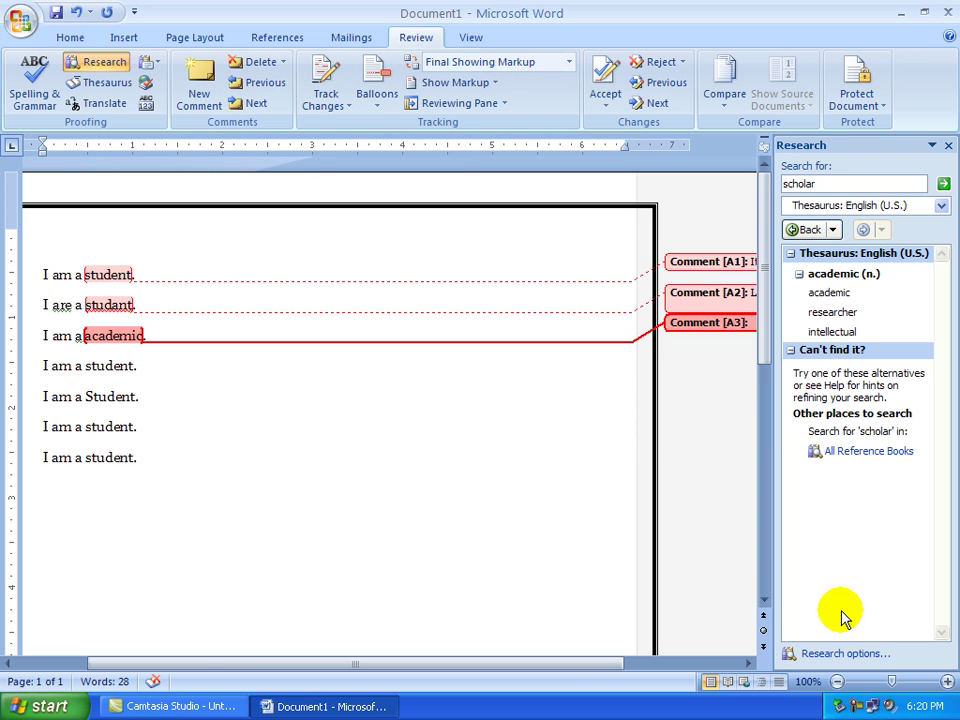
pyautogui.write('Lo')
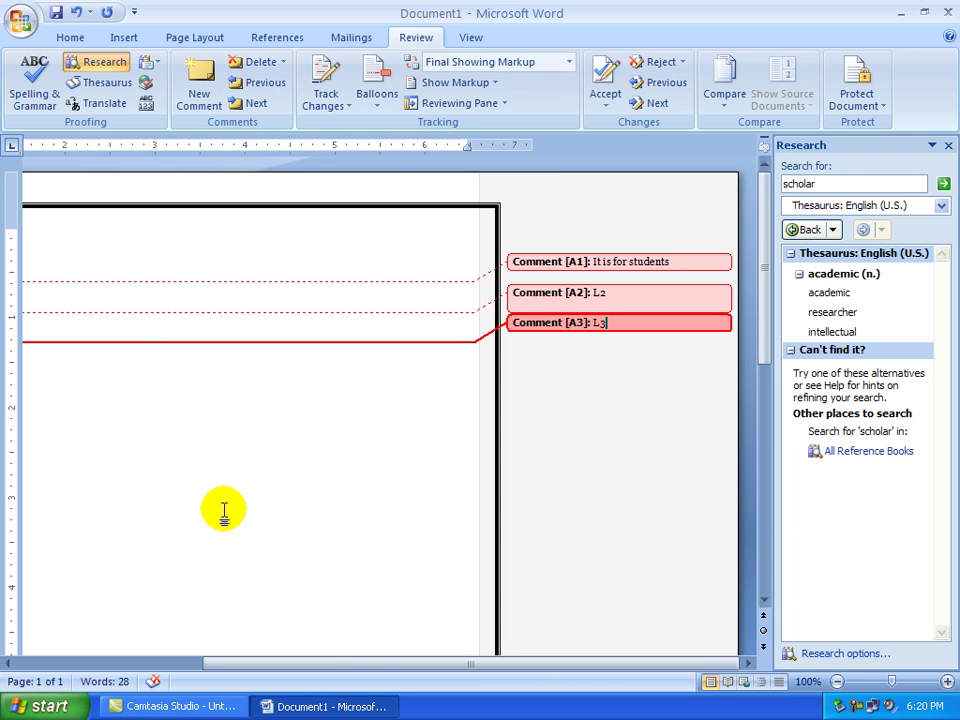
pyautogui.click(161, 502)
# Step: Step back and forward through the comments from the second sentence, and delete the comment on "academic"
pyautogui.click(197, 313)
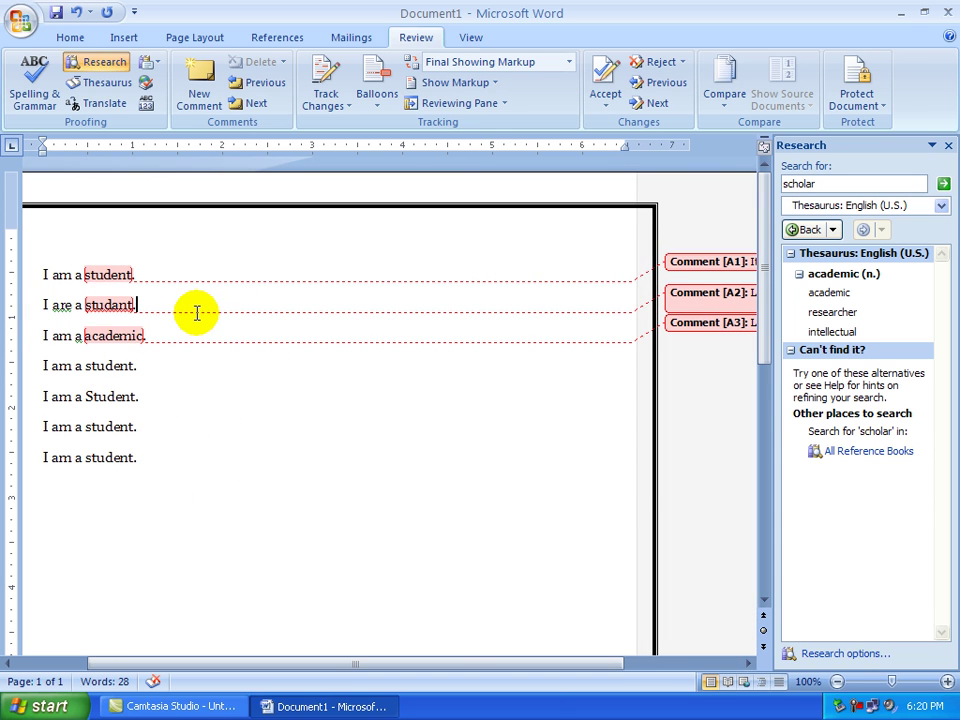
pyautogui.click(249, 87)
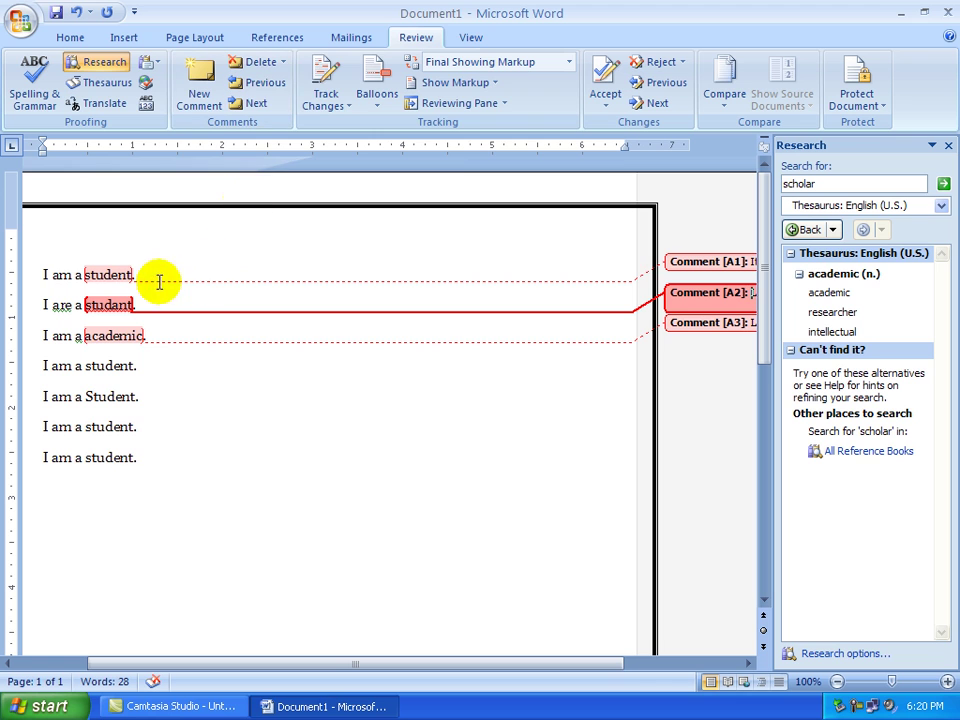
pyautogui.click(256, 103)
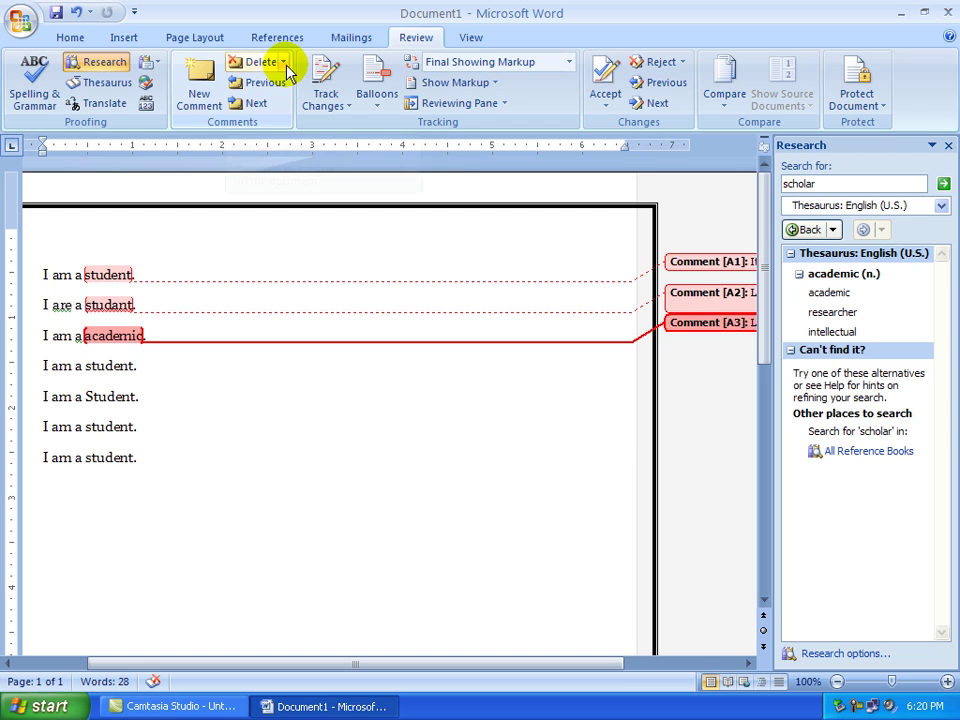
pyautogui.click(285, 63)
pyautogui.click(283, 84)
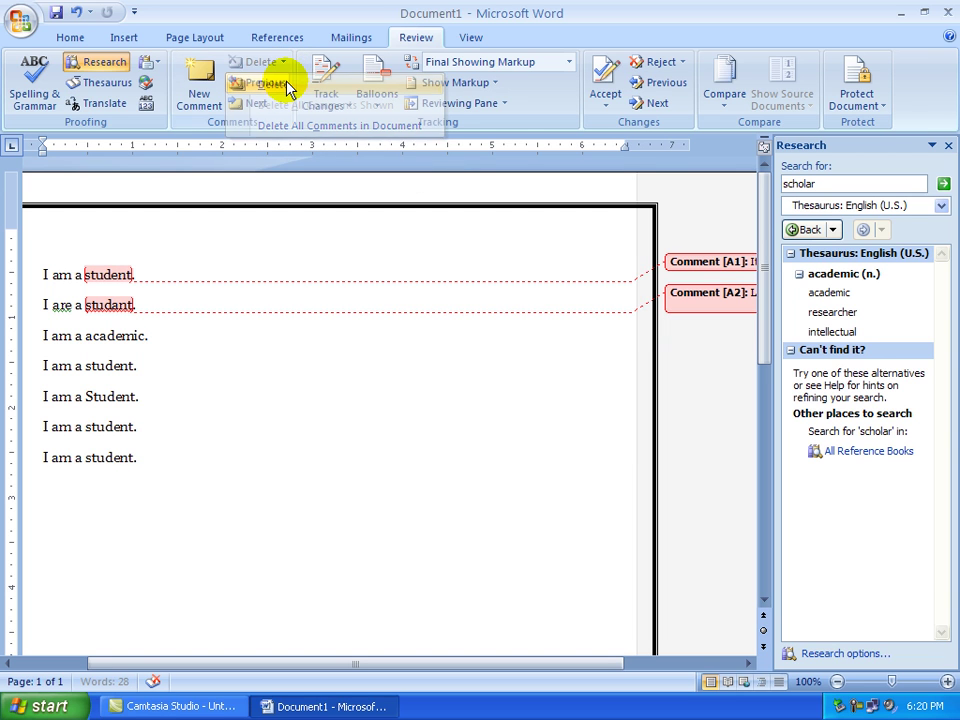
# Step: Delete the comment attached to "studant" in the second sentence
pyautogui.click(186, 321)
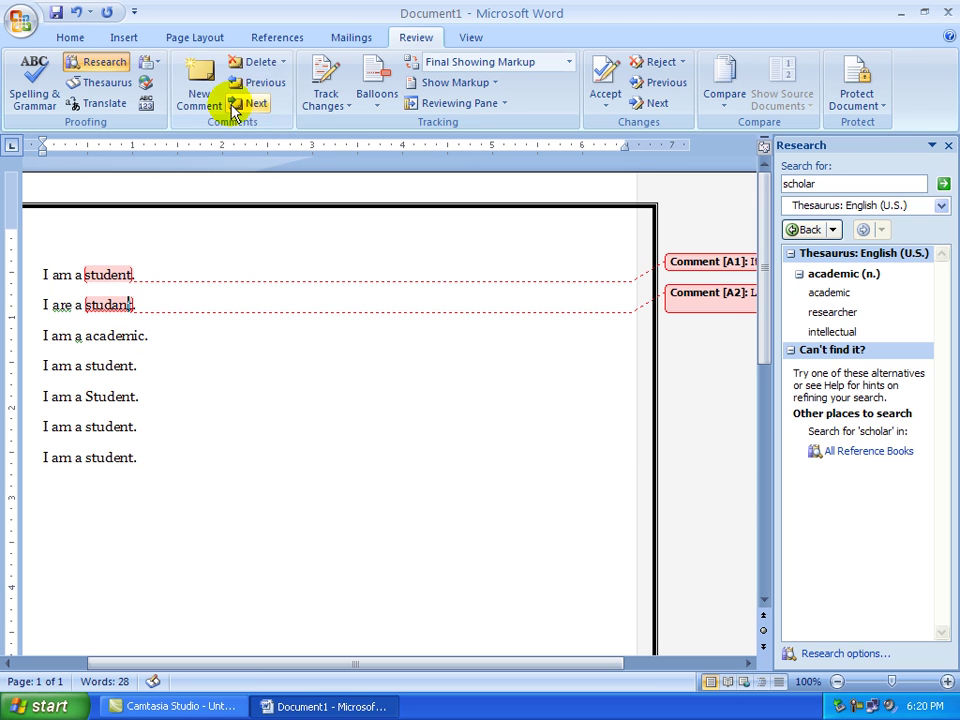
pyautogui.click(283, 62)
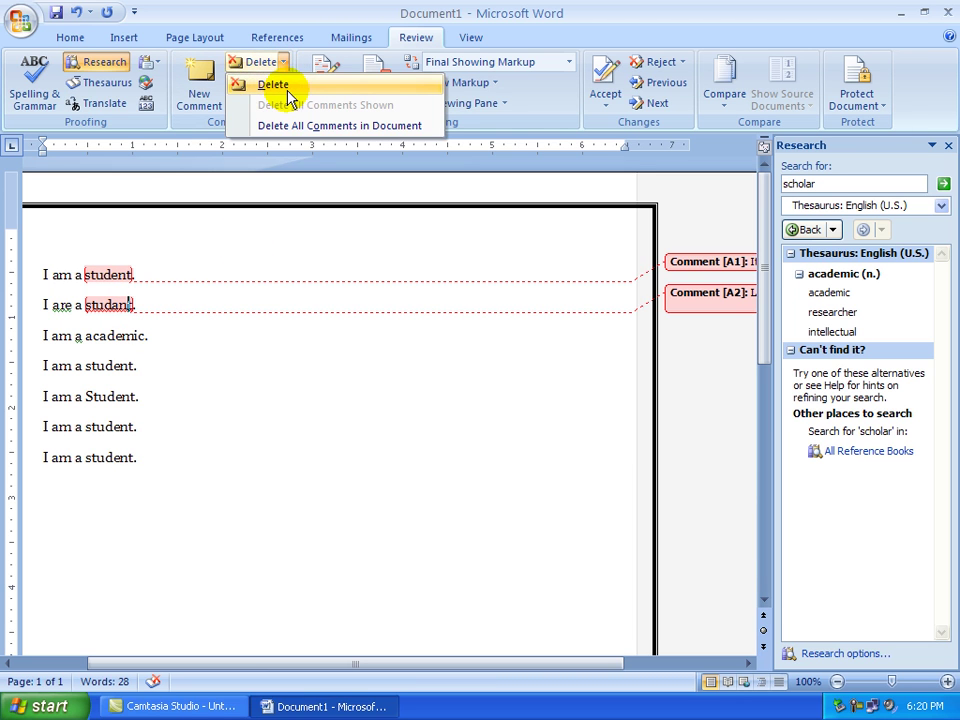
pyautogui.click(279, 88)
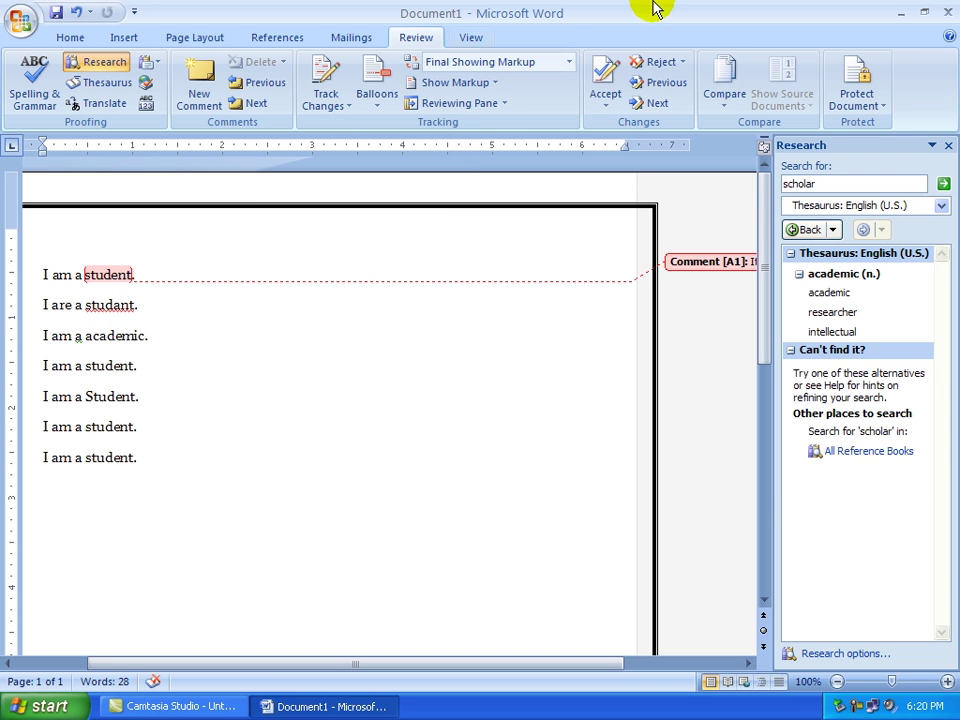
# Step: View the document in Full Screen Reading and return to Print Layout
pyautogui.click(472, 38)
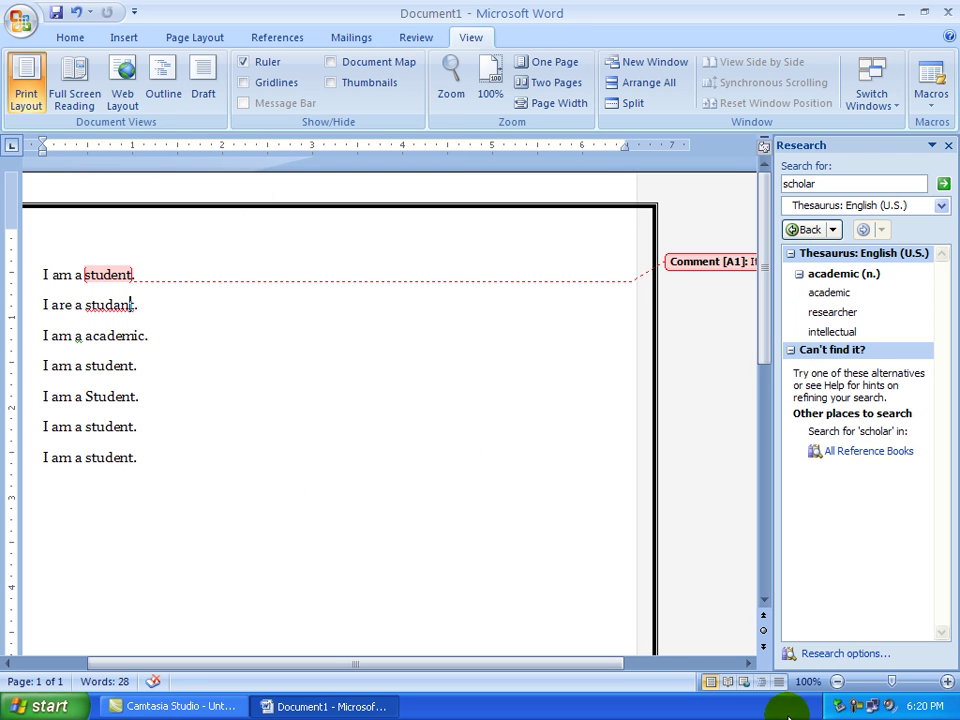
pyautogui.moveTo(581, 665); pyautogui.dragTo(415, 668)
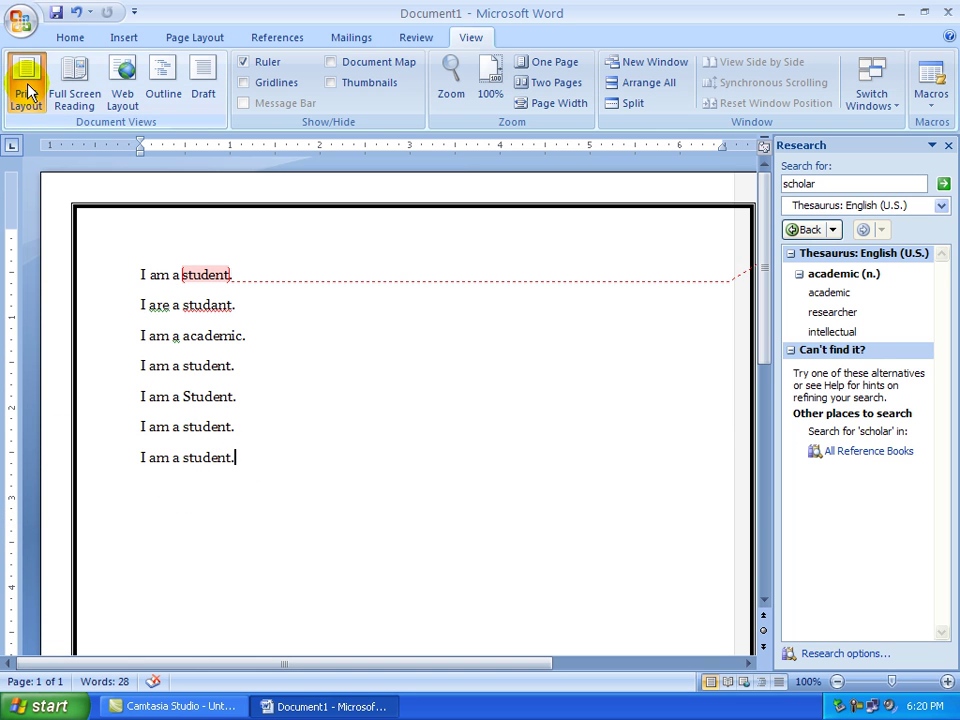
pyautogui.click(92, 76)
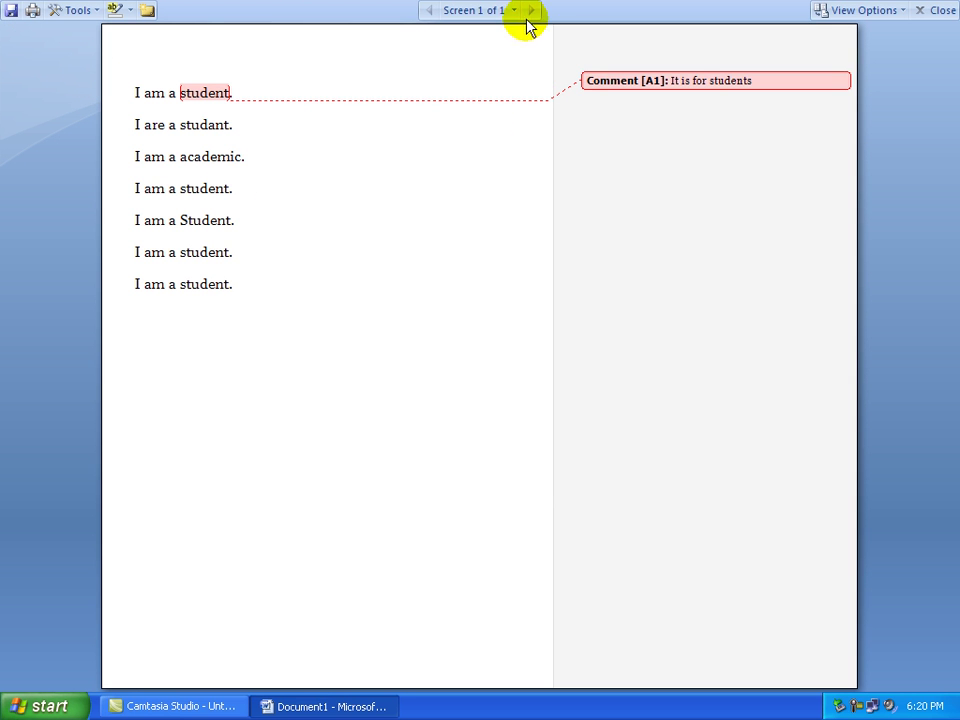
pyautogui.click(935, 15)
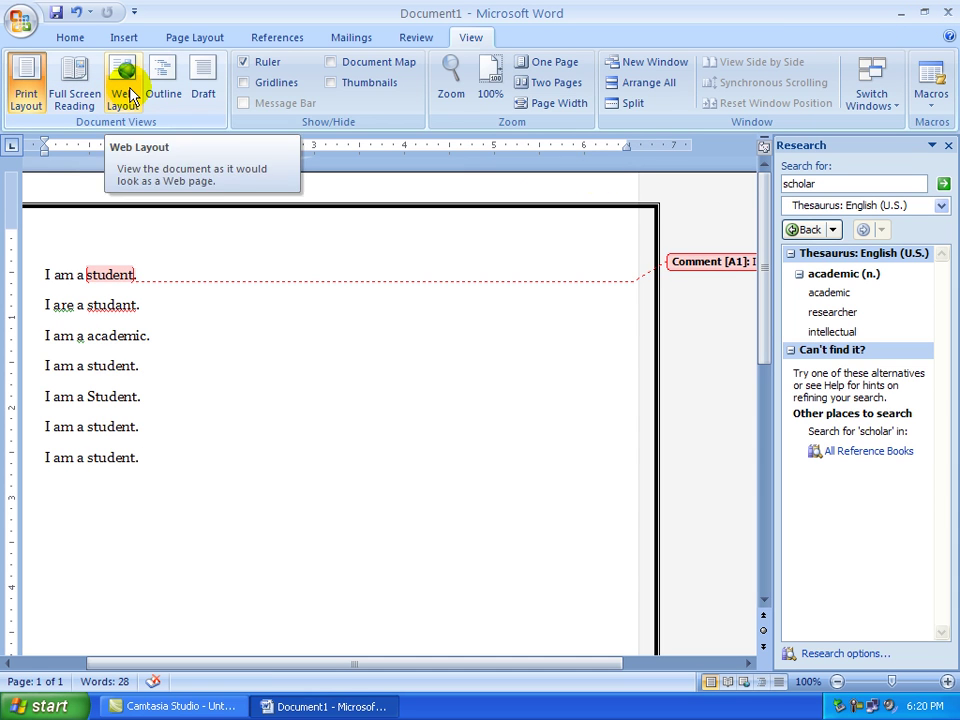
# Step: Add two lines of repeated p's below the last sentence in Outline view, and close the outline
pyautogui.click(164, 92)
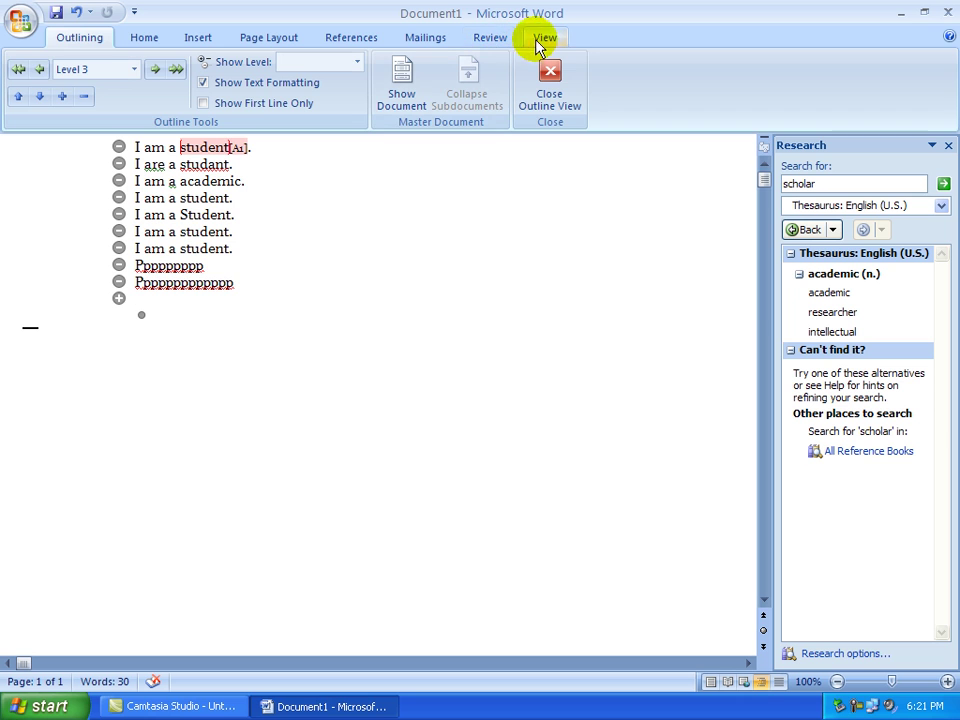
pyautogui.click(551, 92)
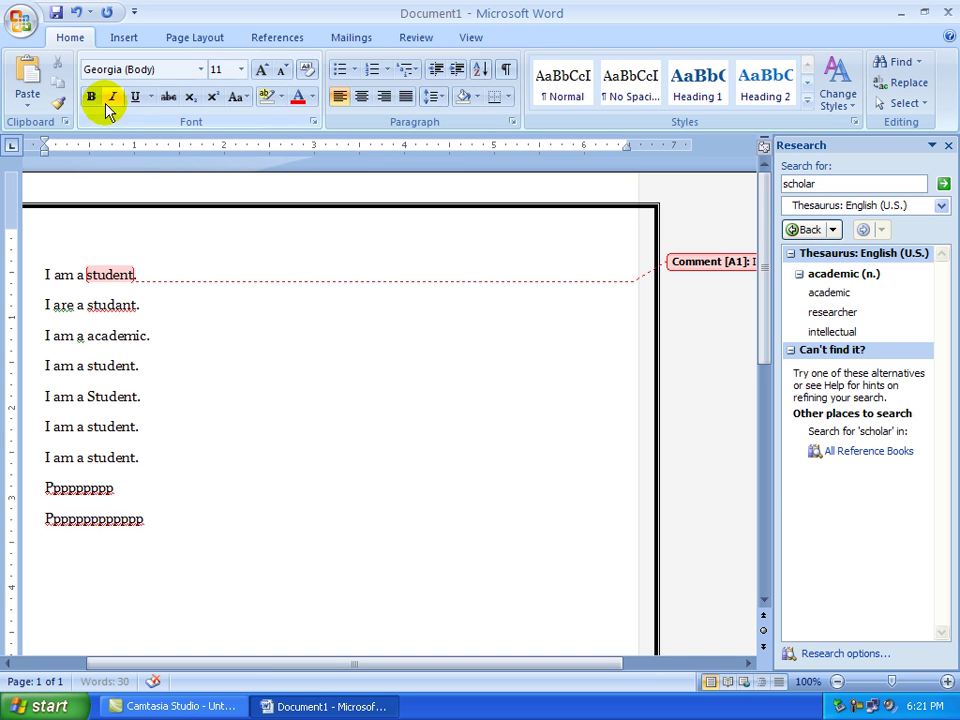
# Step: Add a blank line at the end of the text in Web Layout and return to Print Layout
pyautogui.click(470, 40)
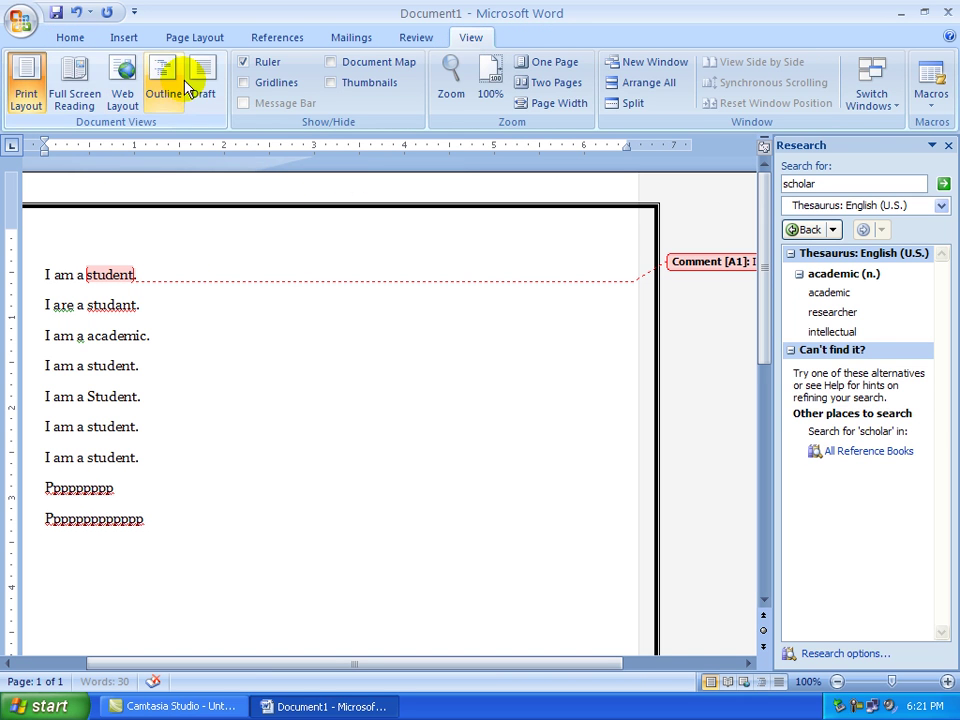
pyautogui.click(130, 78)
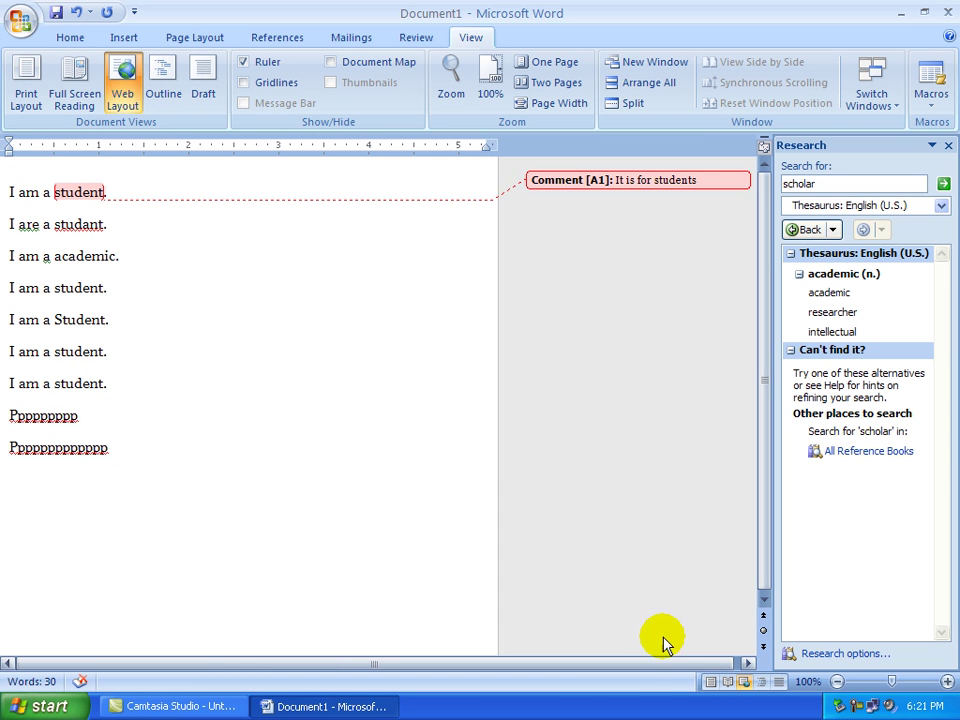
pyautogui.press('Return')
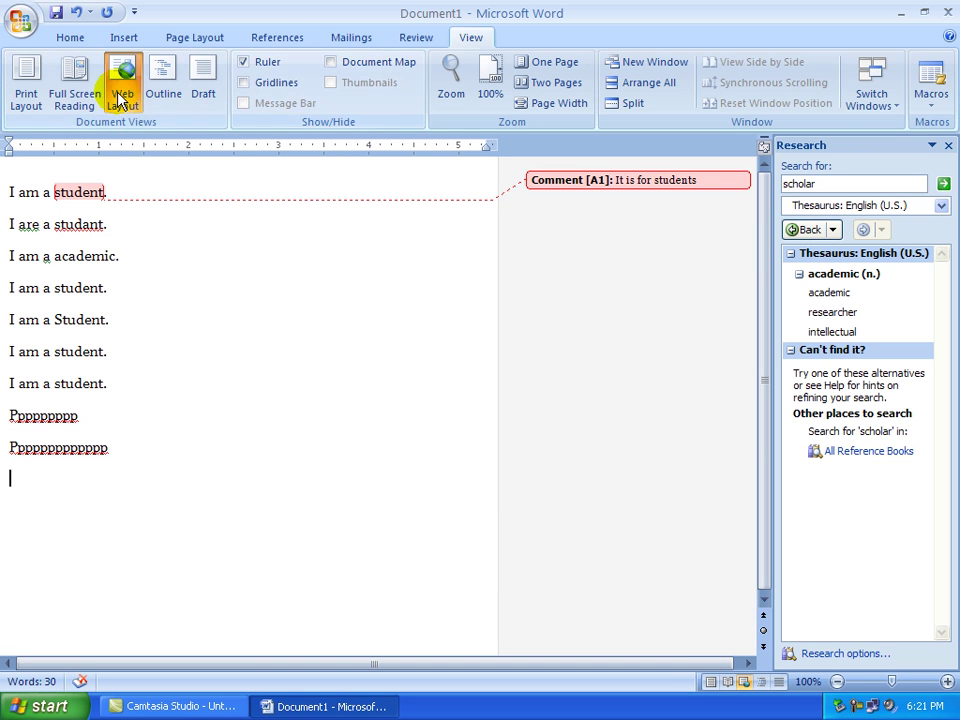
pyautogui.click(30, 78)
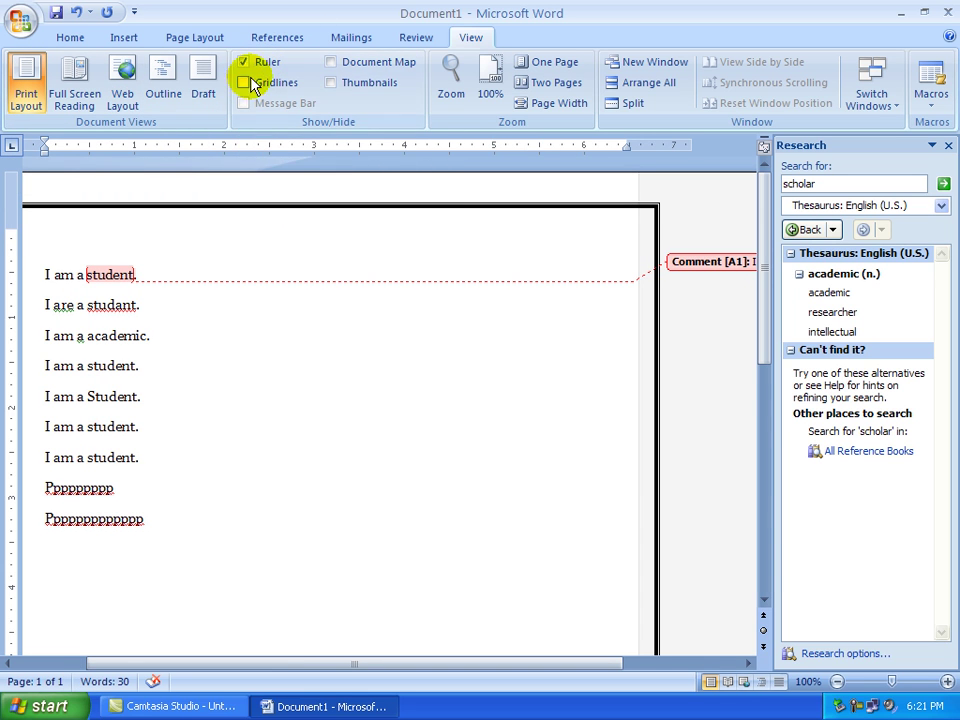
# Step: Hide the ruler and show it again, and turn on the page gridlines
pyautogui.click(258, 66)
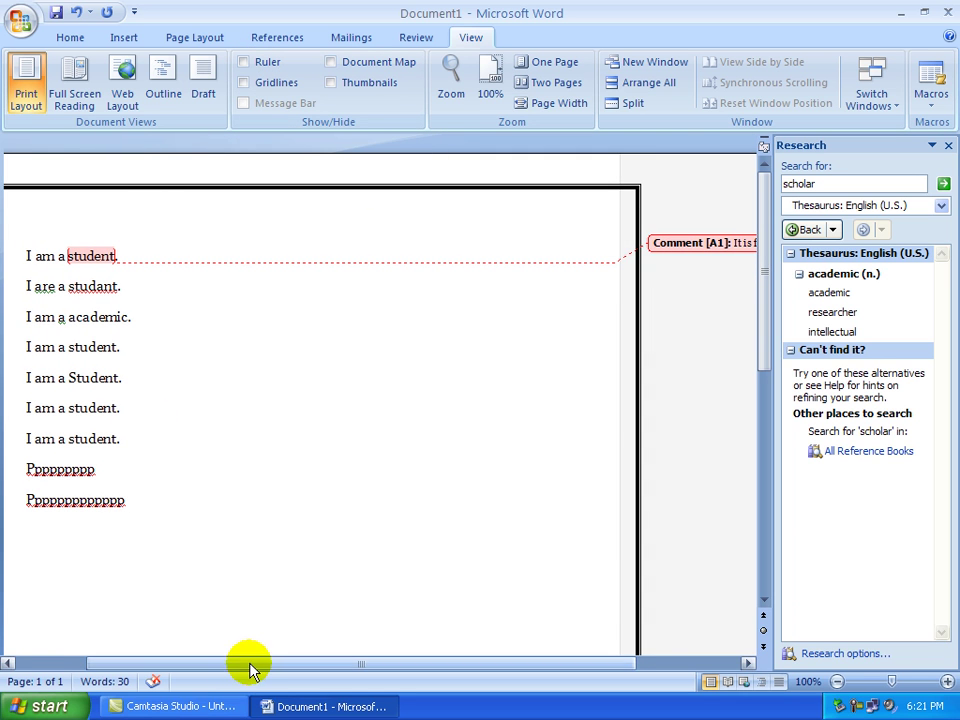
pyautogui.moveTo(250, 664); pyautogui.dragTo(96, 681)
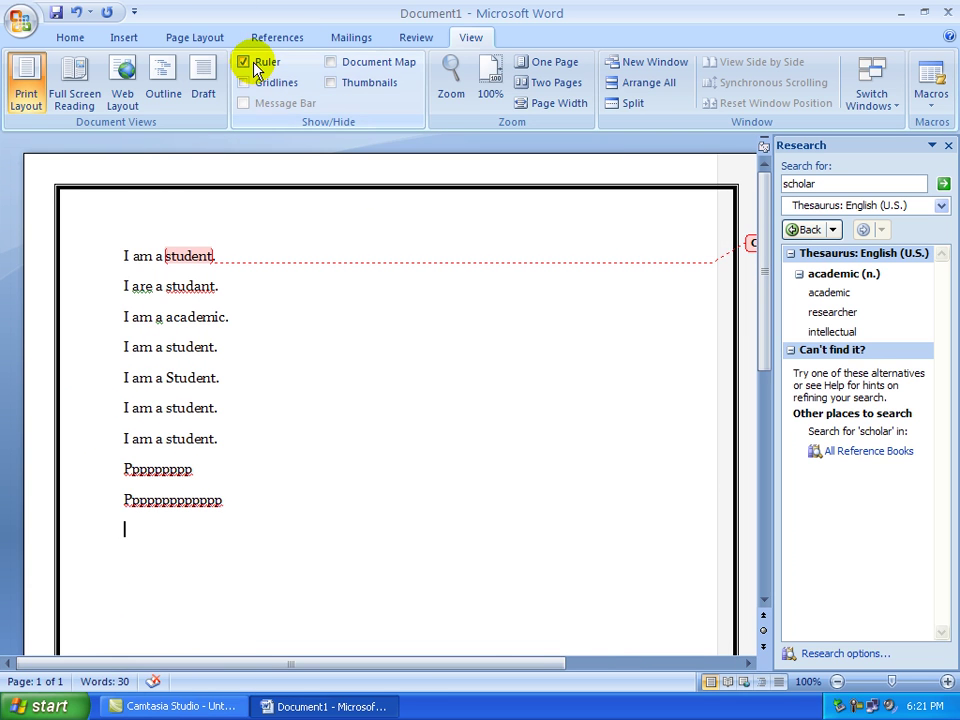
pyautogui.click(243, 83)
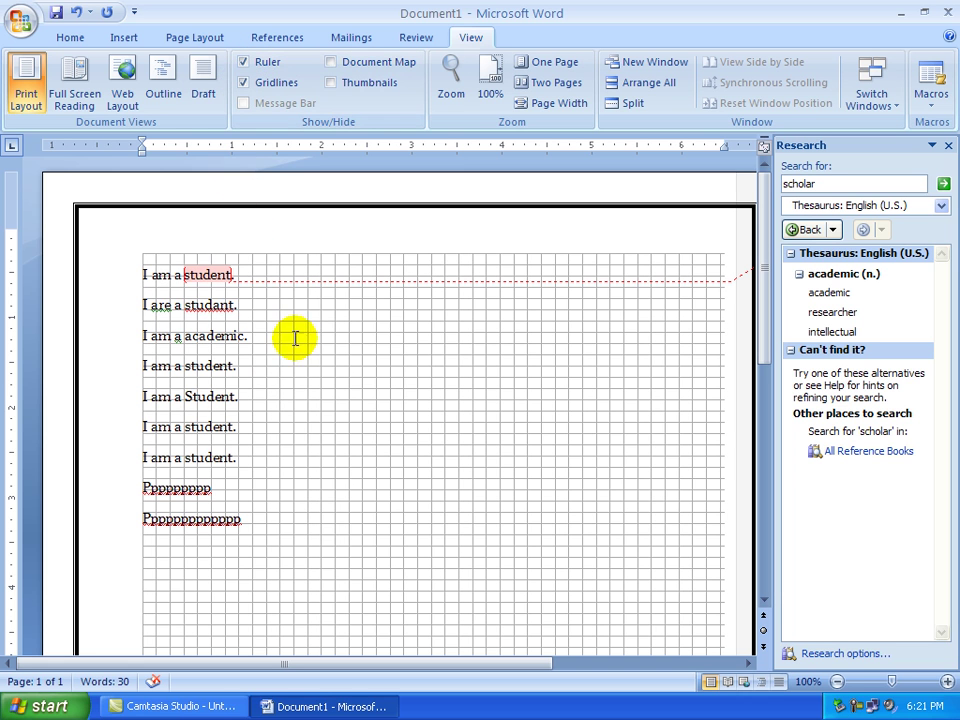
# Step: Show the Document Map and replace it with the page Thumbnails
pyautogui.click(331, 62)
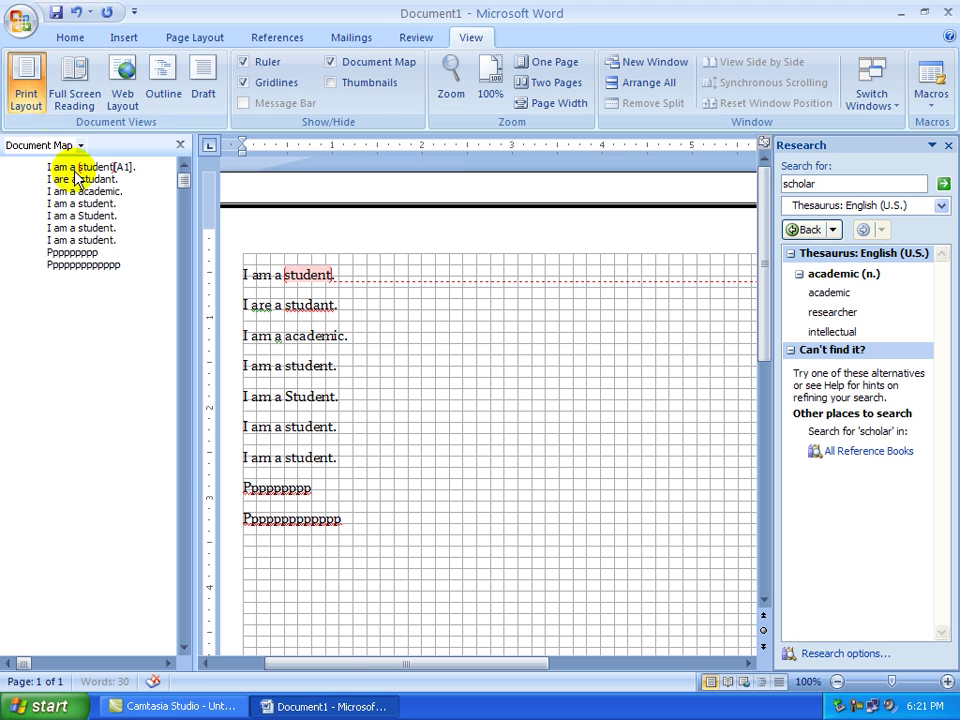
pyautogui.click(331, 83)
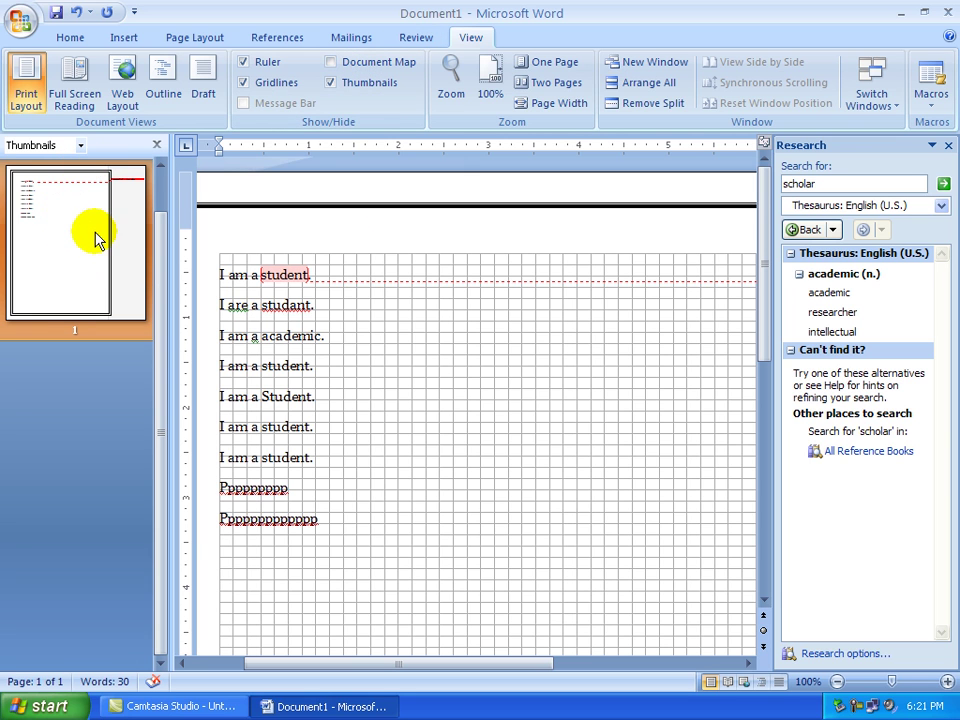
# Step: Enlarge the document zoom to 200% and reduce it to 75%
pyautogui.click(456, 88)
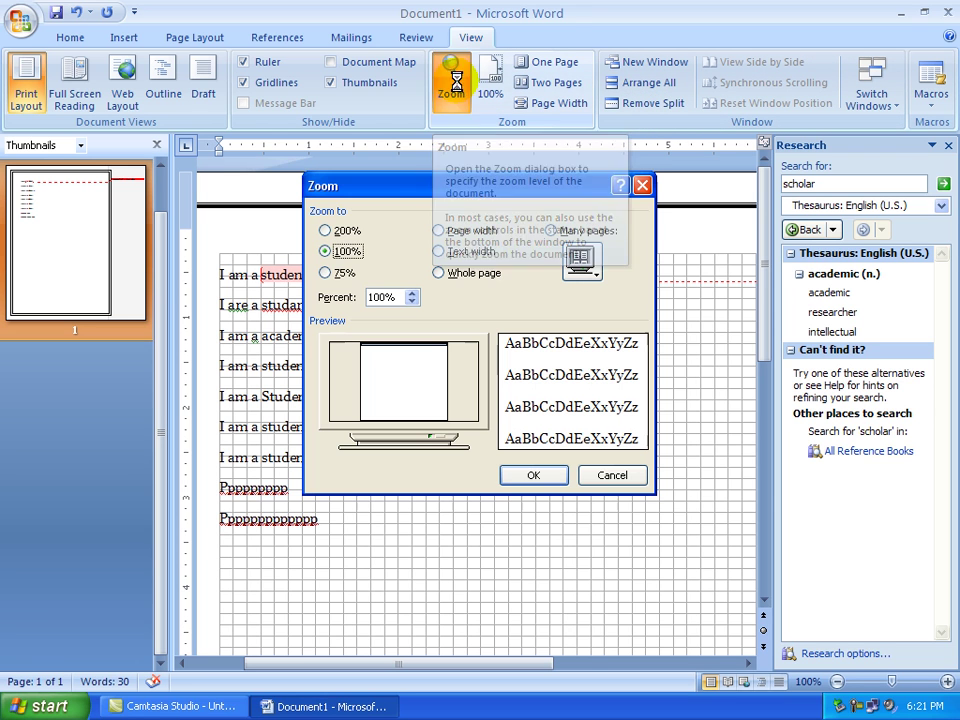
pyautogui.click(326, 231)
pyautogui.click(535, 476)
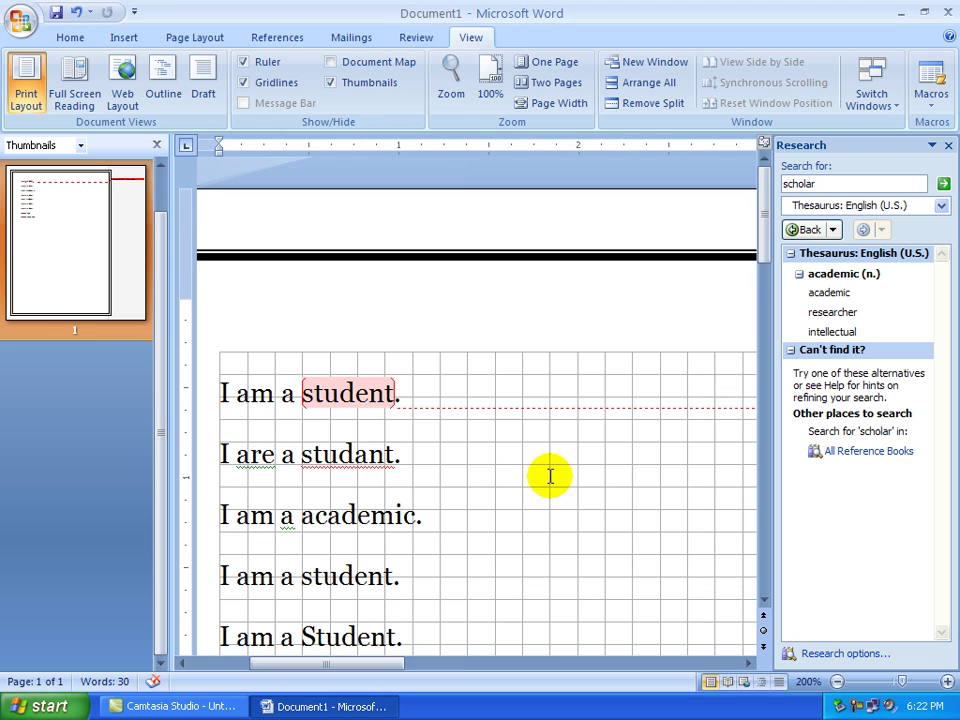
pyautogui.click(451, 92)
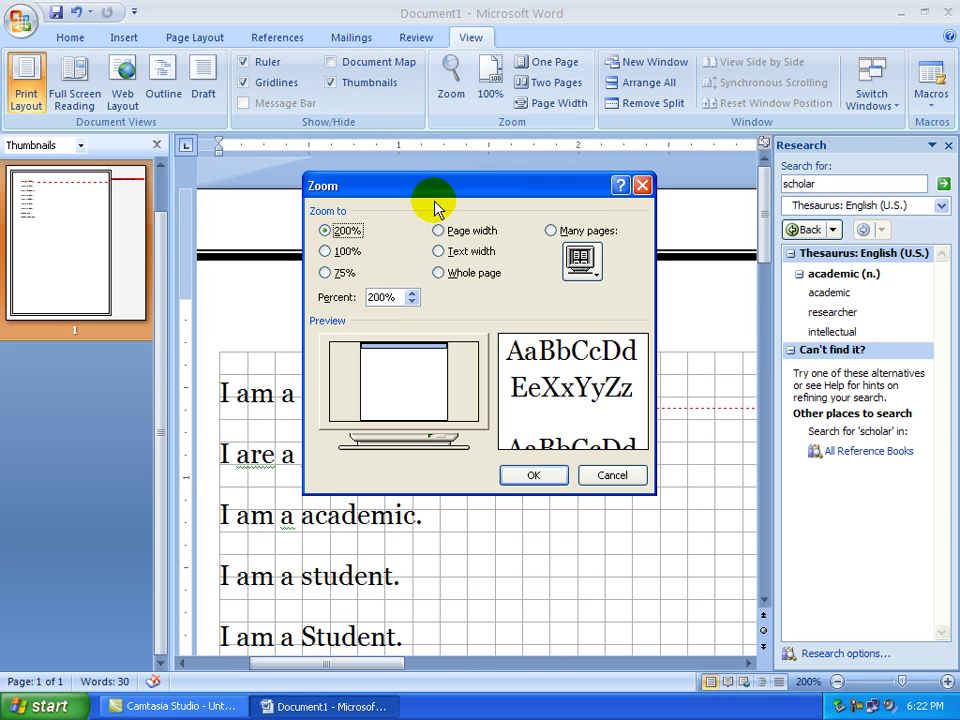
pyautogui.click(326, 273)
pyautogui.click(512, 474)
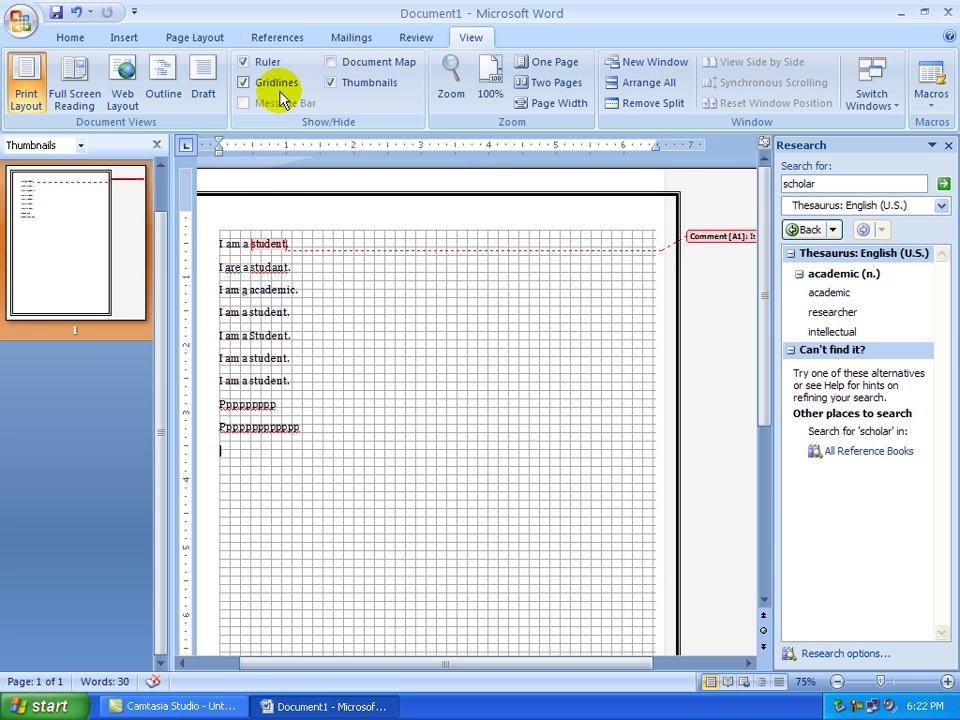
# Step: Hide the page thumbnails and the gridlines
pyautogui.click(332, 83)
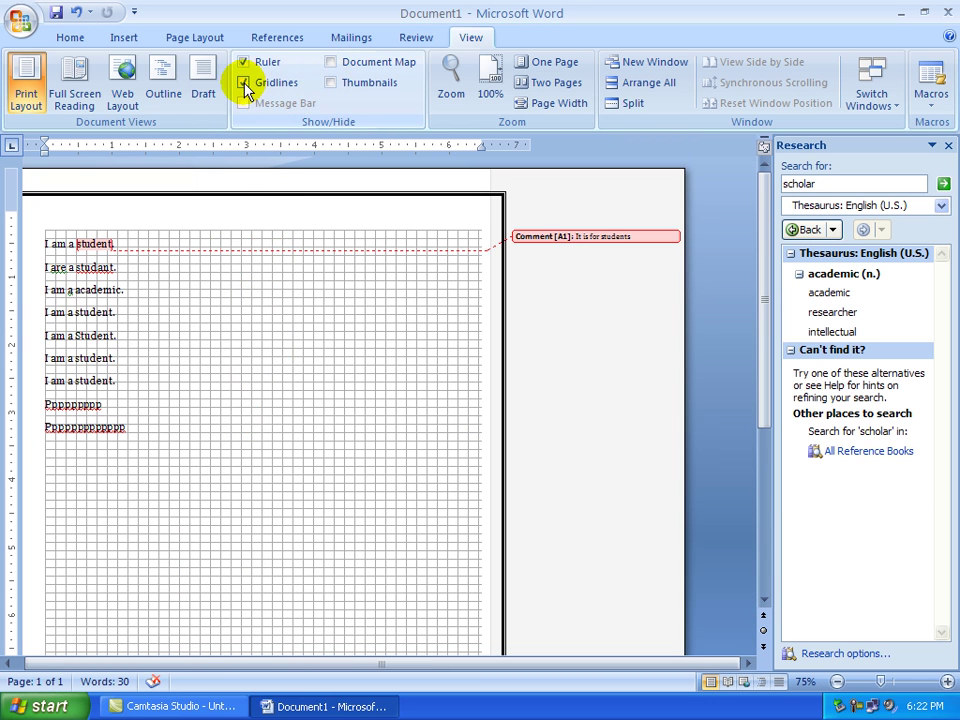
pyautogui.click(243, 83)
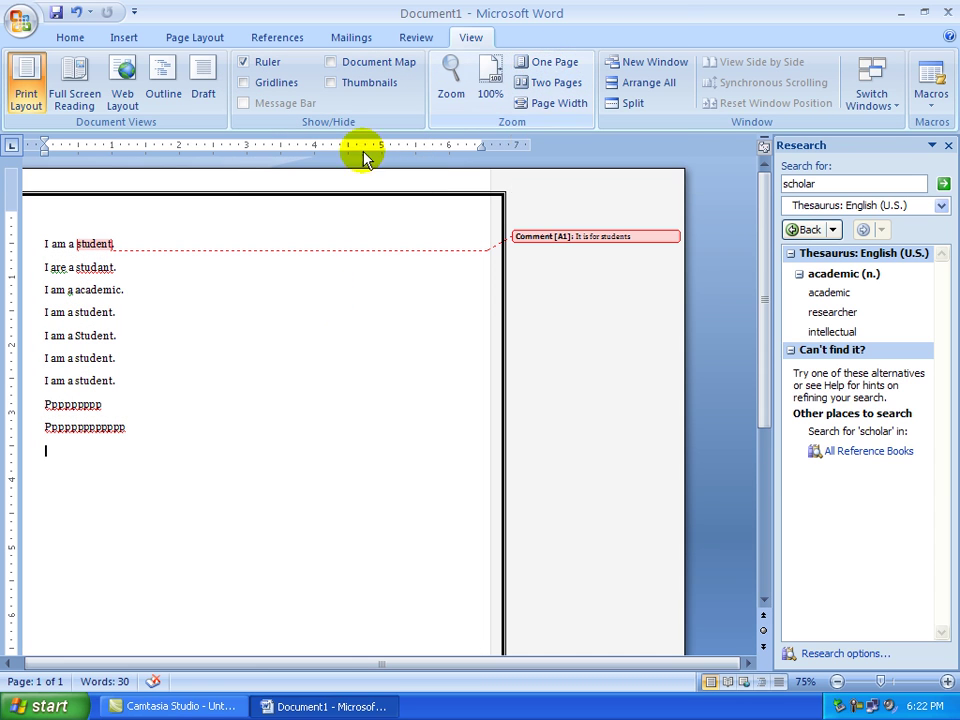
# Step: Insert page breaks at the end of the text until the document has six pages, and look through the pages
pyautogui.click(115, 38)
pyautogui.click(56, 106)
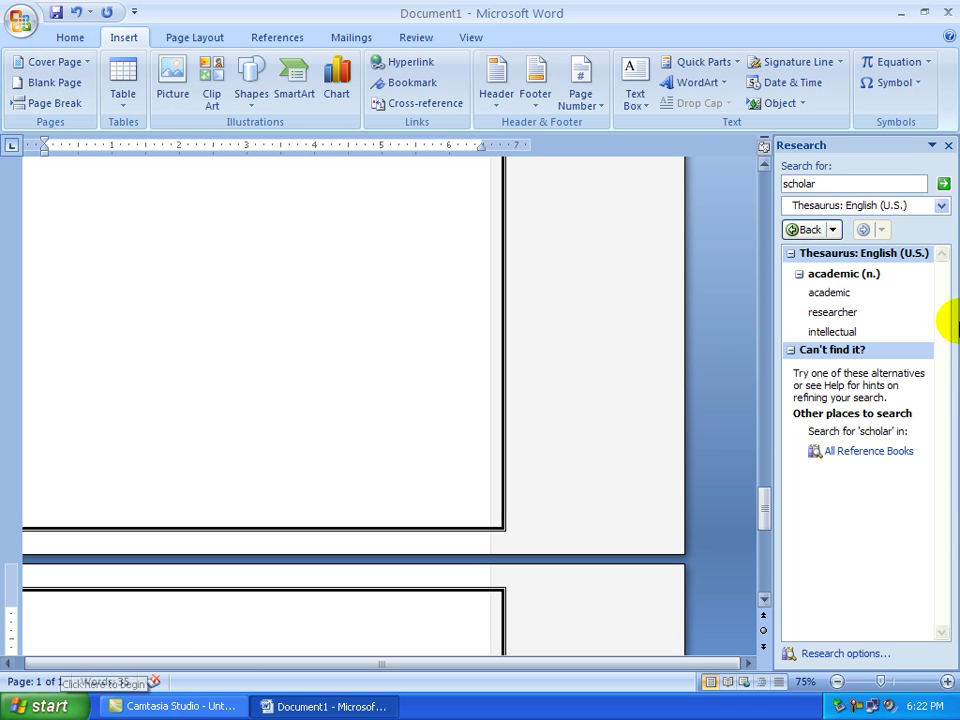
pyautogui.moveTo(760, 497); pyautogui.dragTo(761, 579)
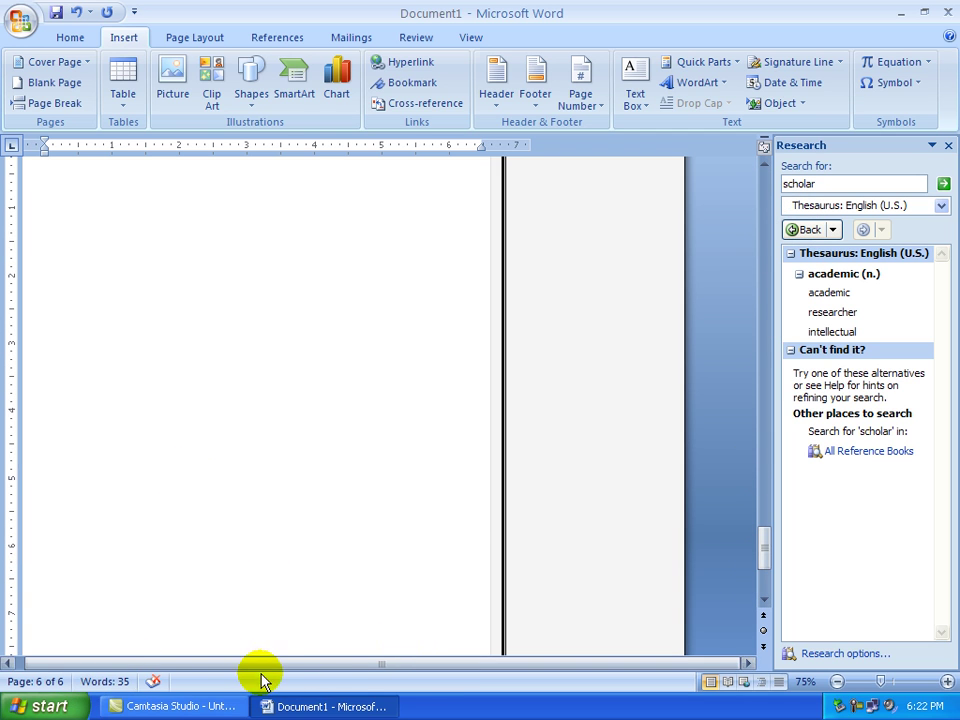
pyautogui.moveTo(760, 562); pyautogui.dragTo(765, 190)
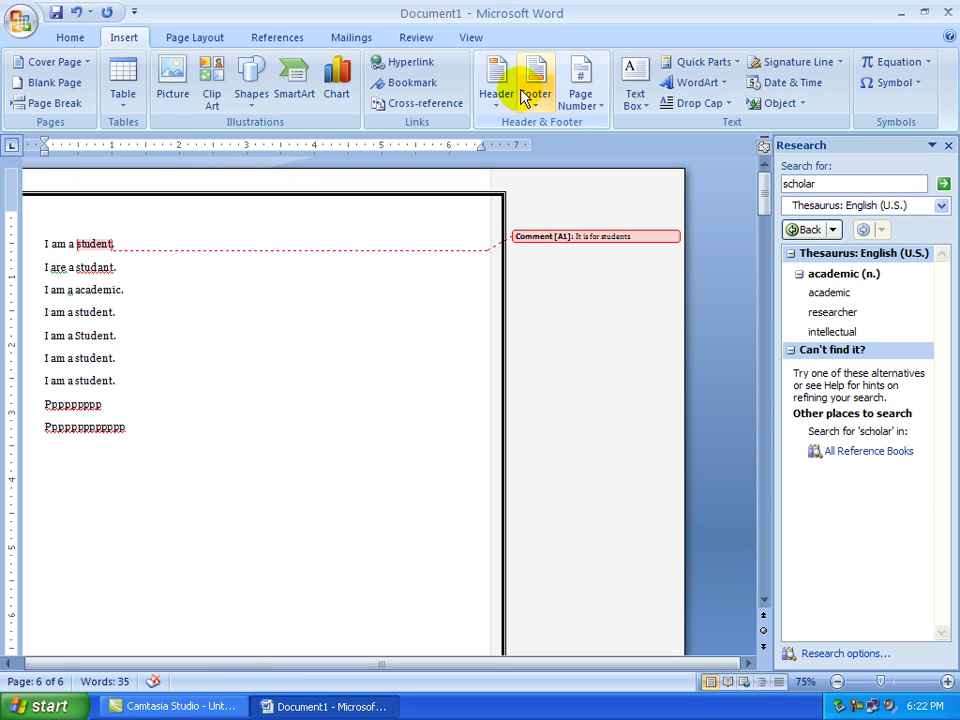
# Step: Preview the document at the One Page and Two Pages zooms, and fit it to Page Width
pyautogui.click(466, 38)
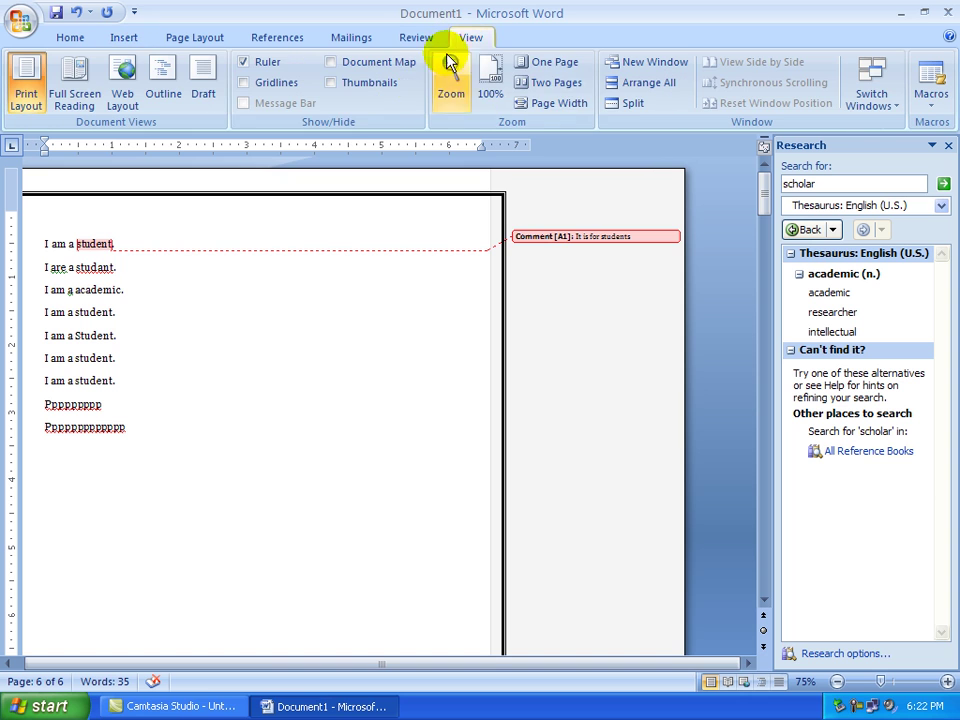
pyautogui.click(556, 62)
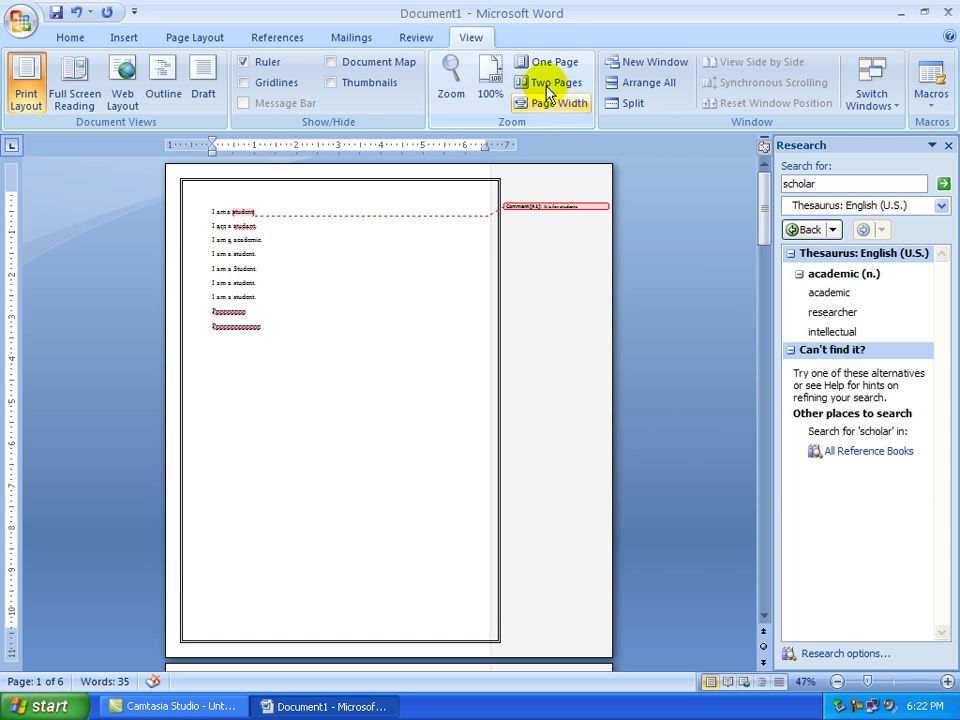
pyautogui.click(547, 82)
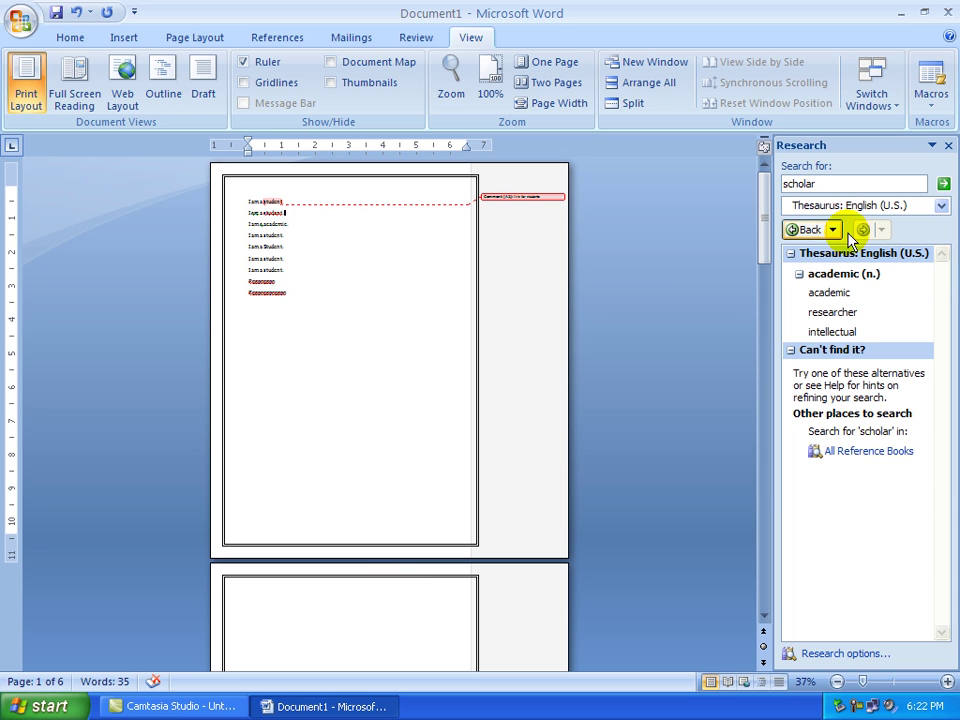
pyautogui.moveTo(765, 204); pyautogui.dragTo(797, 129)
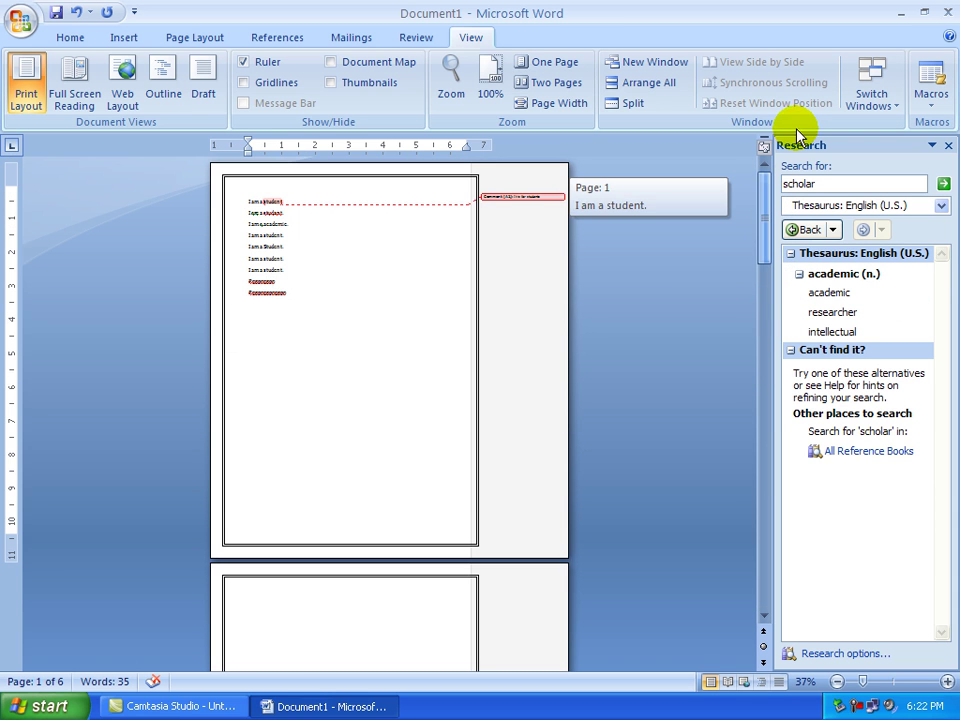
pyautogui.click(548, 104)
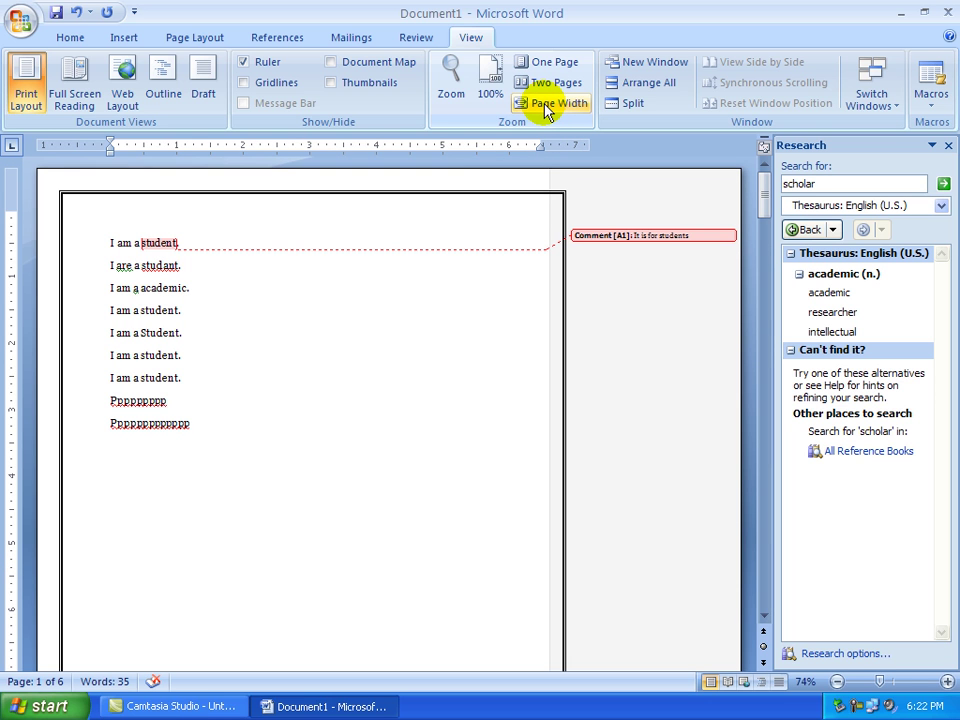
# Step: Open a second window of the document, minimize and restore it, and close it
pyautogui.click(655, 63)
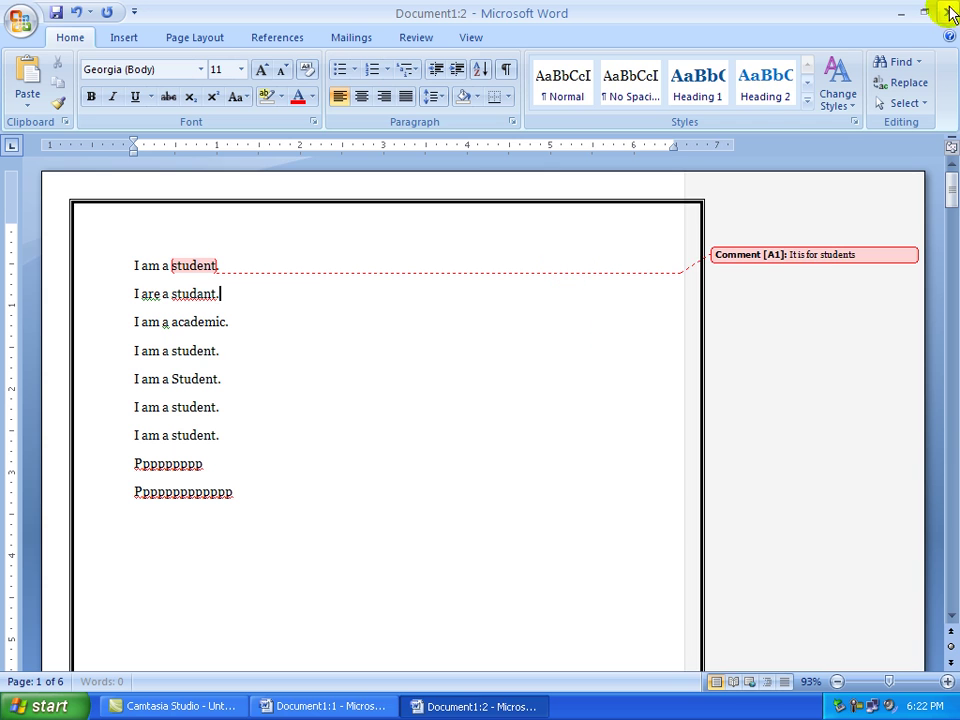
pyautogui.click(904, 20)
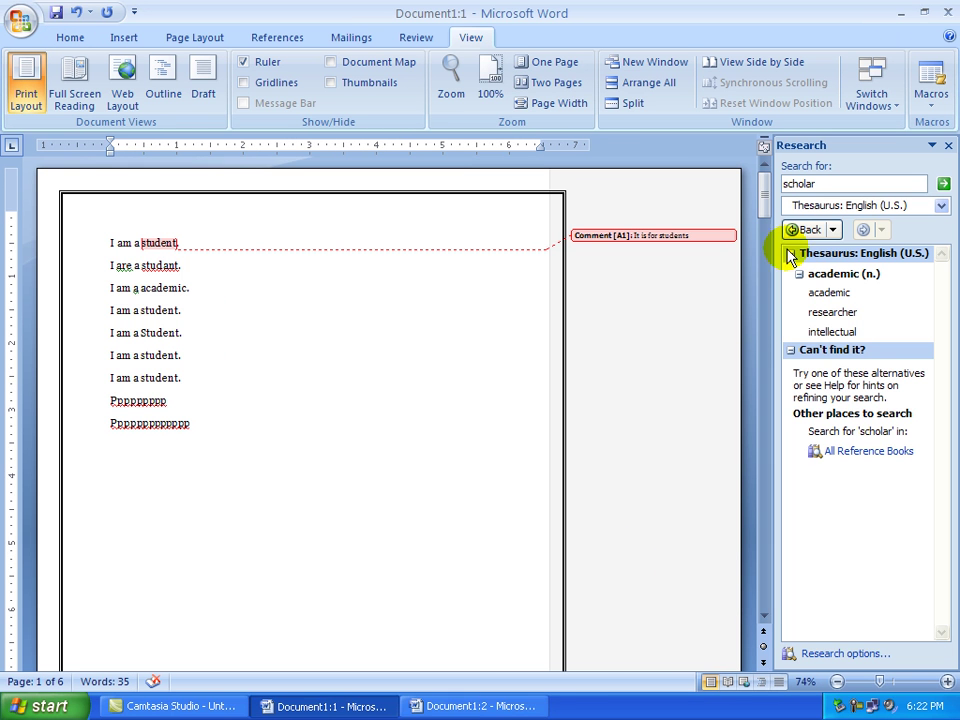
pyautogui.click(468, 709)
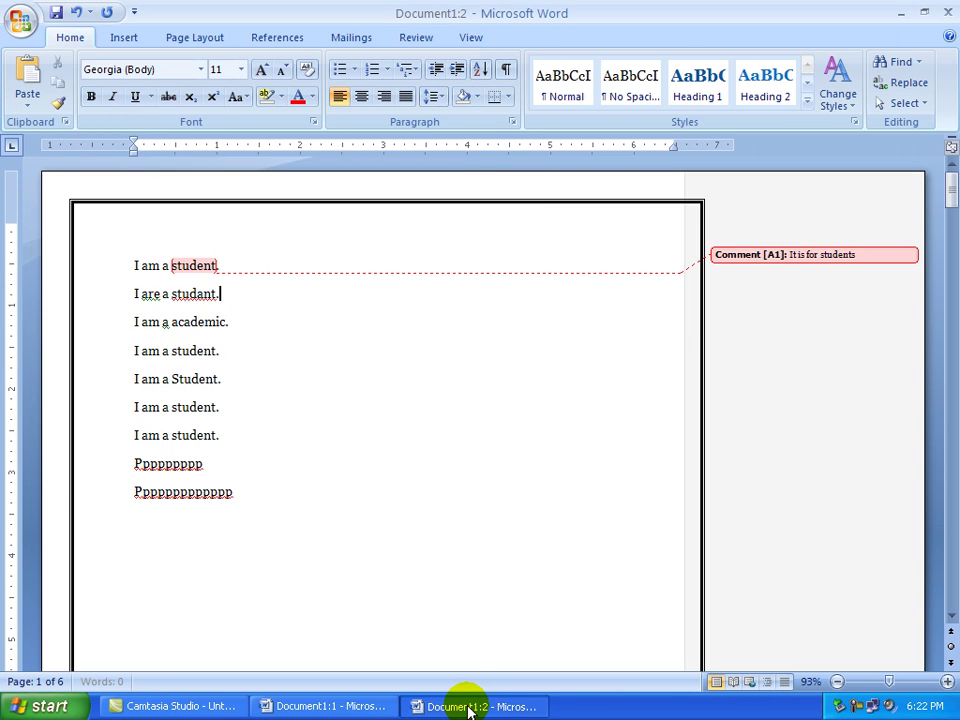
pyautogui.click(926, 14)
pyautogui.click(853, 205)
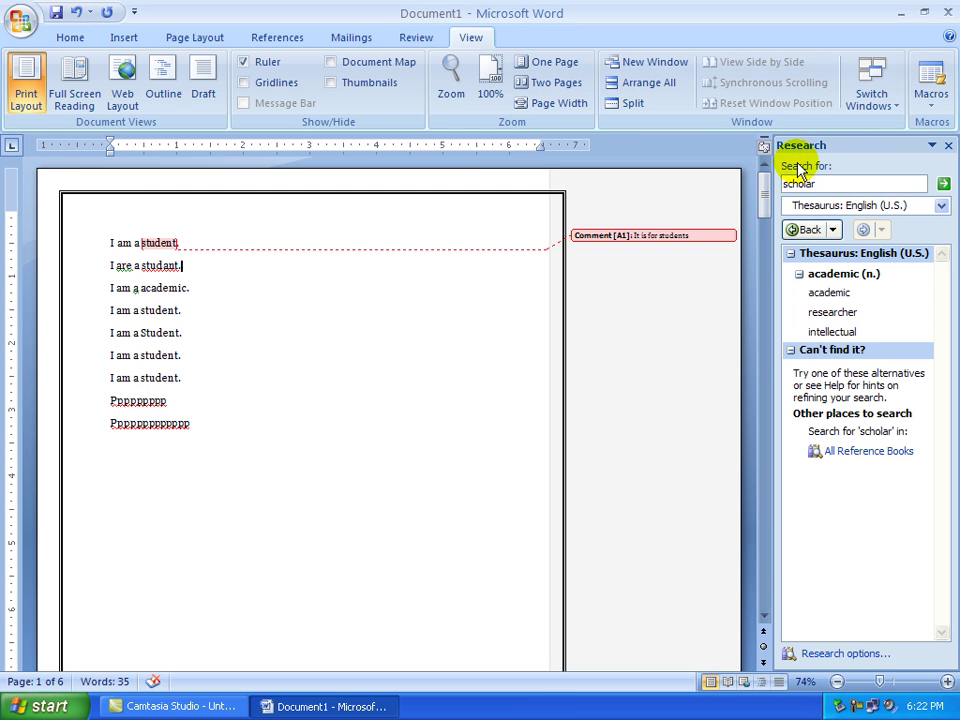
# Step: Split the document window below the last text line, scroll the lower pane to the first page, and remove the split
pyautogui.click(636, 104)
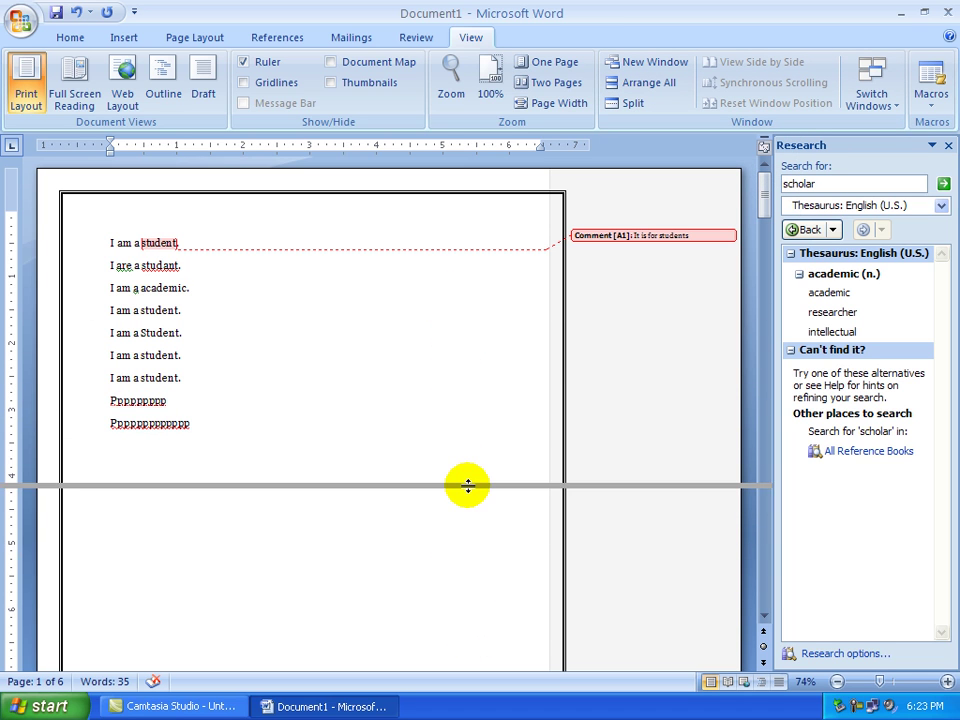
pyautogui.click(468, 485)
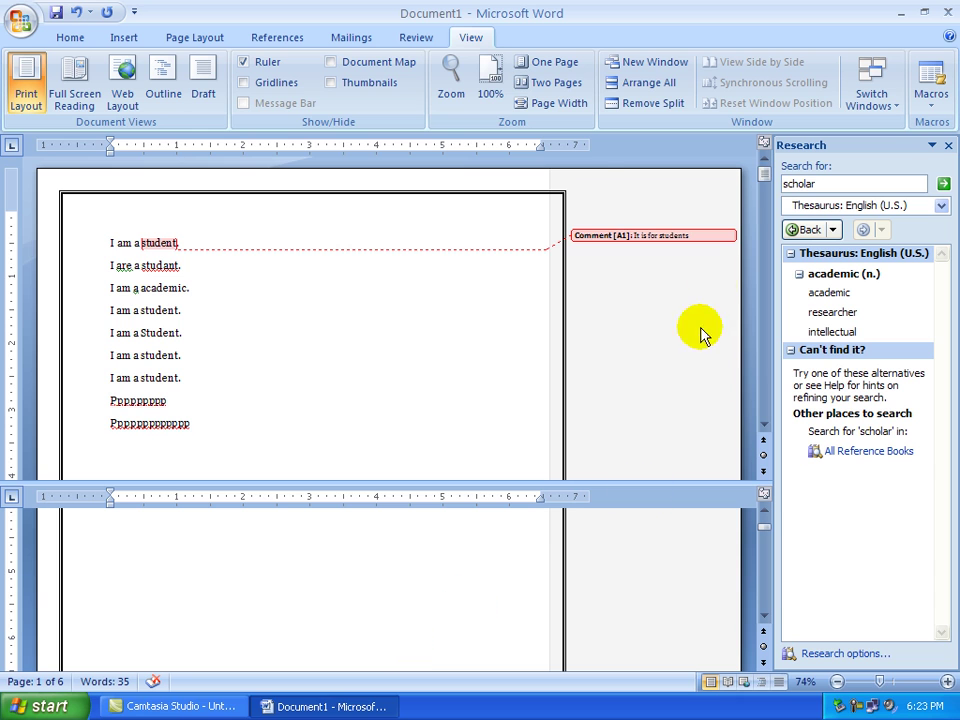
pyautogui.moveTo(762, 180)
pyautogui.mouseDown()
pyautogui.moveTo(767, 300)
pyautogui.moveTo(775, 186)
pyautogui.mouseUp()
pyautogui.moveTo(767, 529)
pyautogui.mouseDown()
pyautogui.moveTo(768, 605)
pyautogui.moveTo(765, 506)
pyautogui.mouseUp()
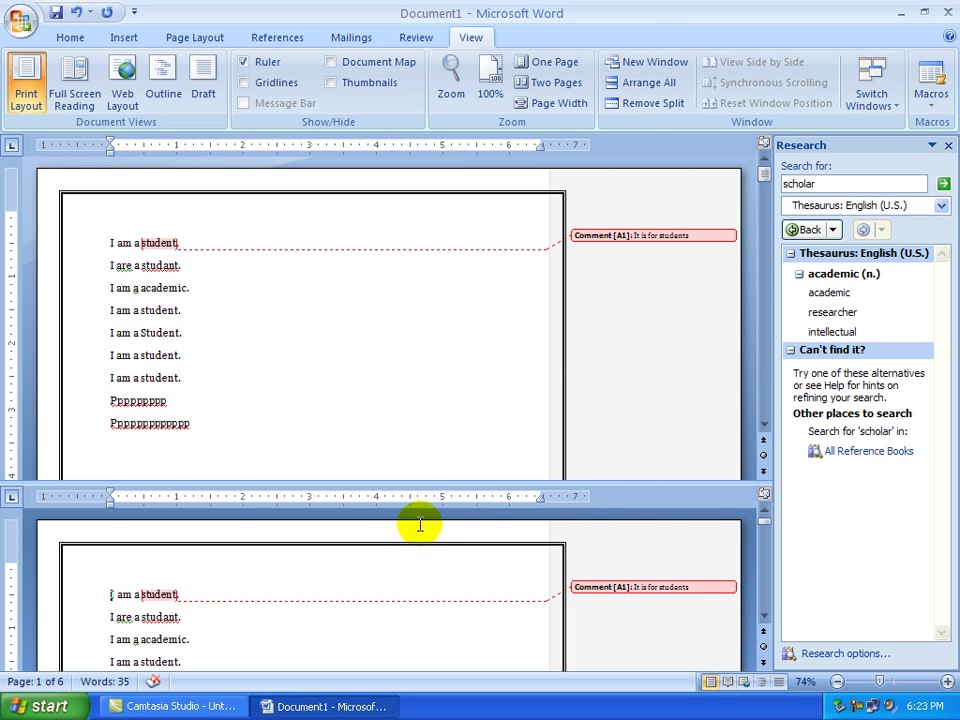
pyautogui.click(655, 103)
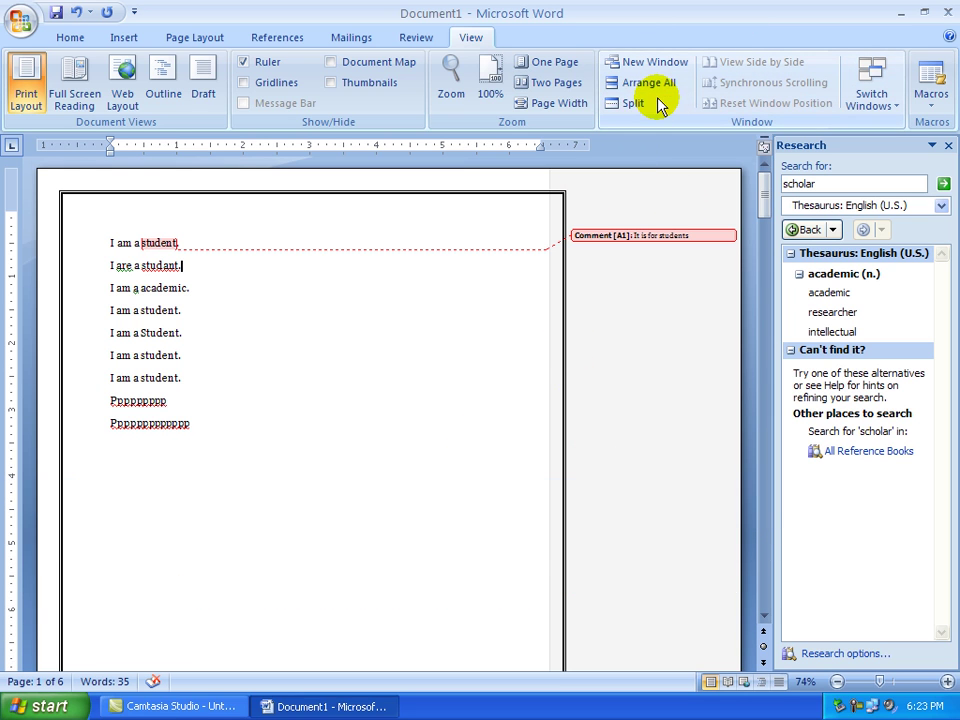